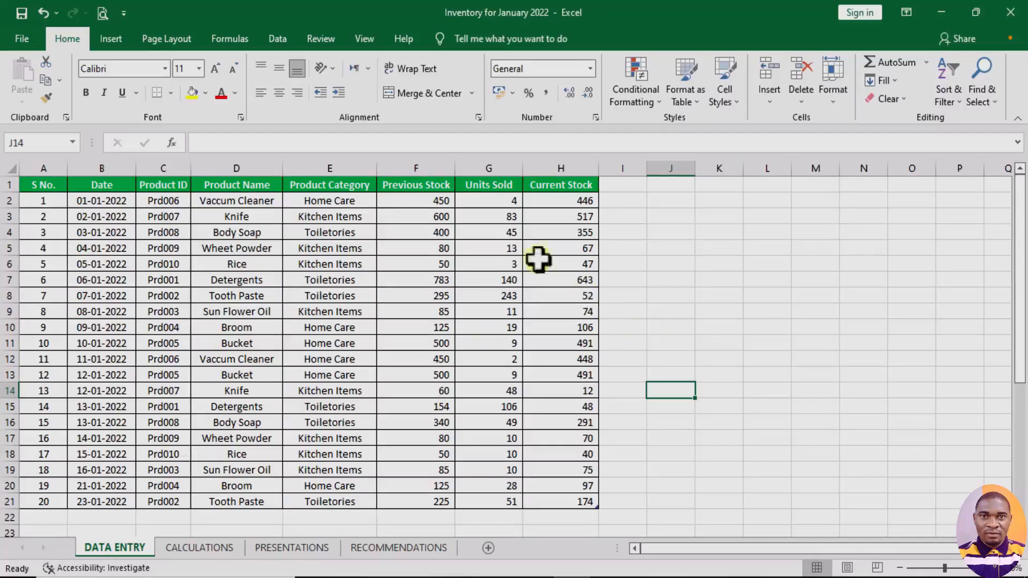
- Examine the function library categories from AutoSum, Recently Used and Financial through Logical, Text, Date & Time, Lookup & Reference and Math & Trig
{"action": "left_click", "coordinate": [237, 38]}
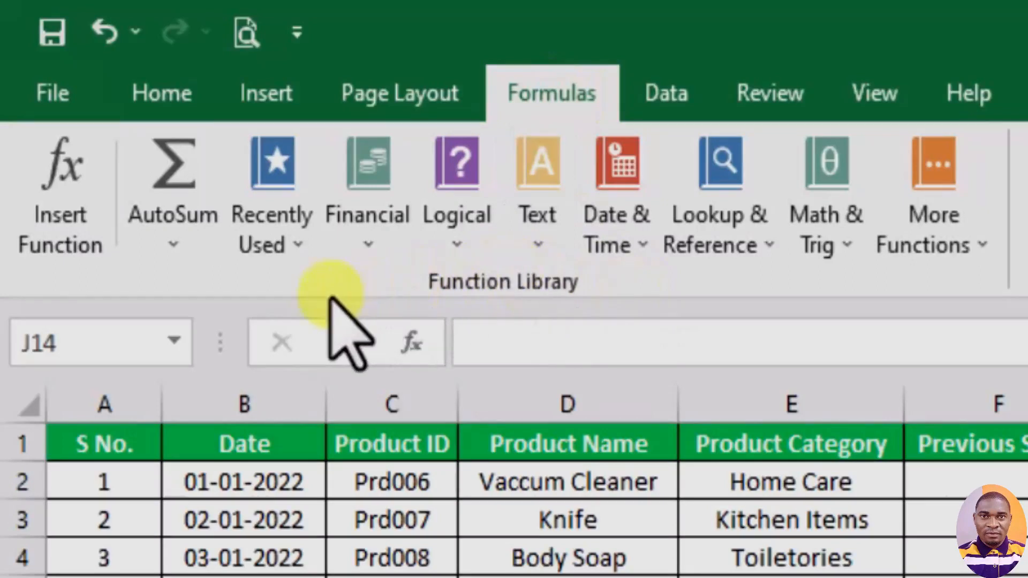
{"action": "left_click", "coordinate": [173, 245]}
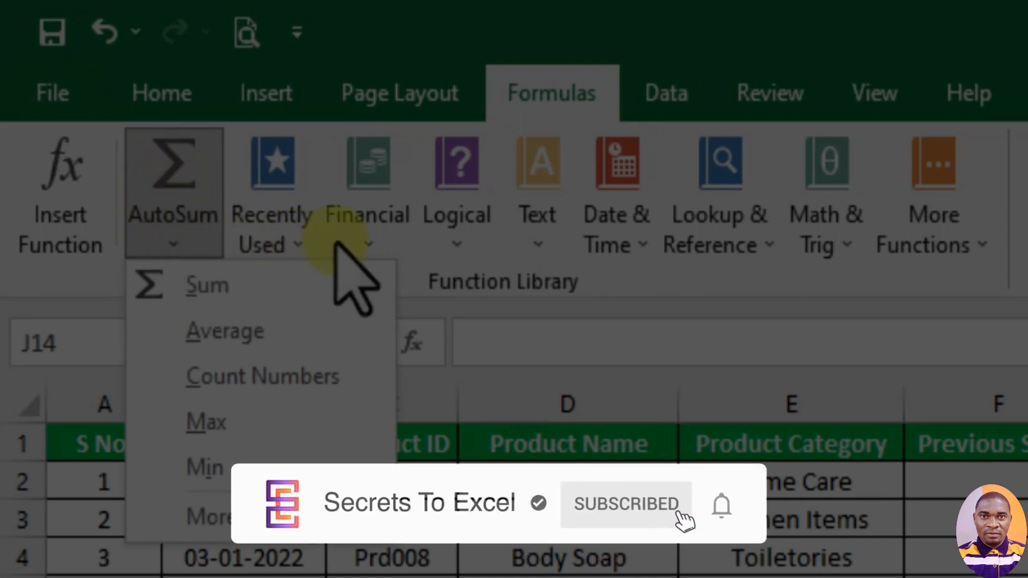
{"action": "left_click", "coordinate": [375, 236]}
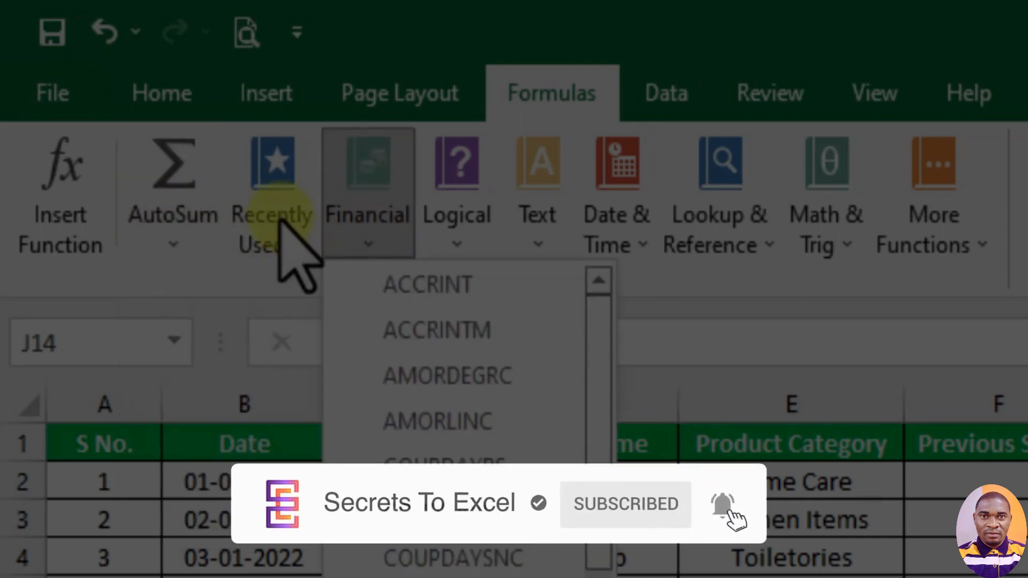
{"action": "left_click", "coordinate": [279, 245]}
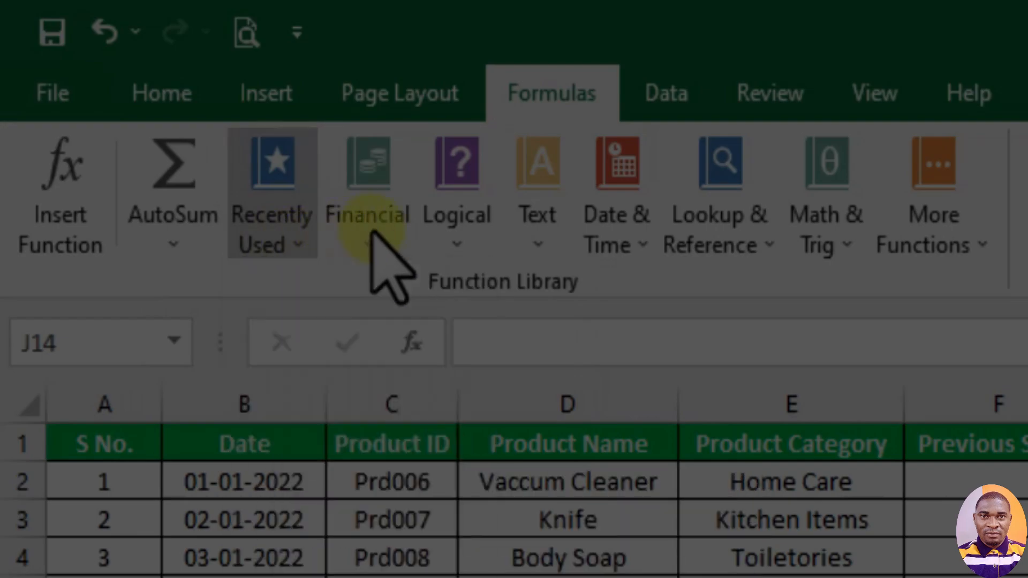
{"action": "left_click", "coordinate": [373, 239]}
{"action": "left_click", "coordinate": [457, 241]}
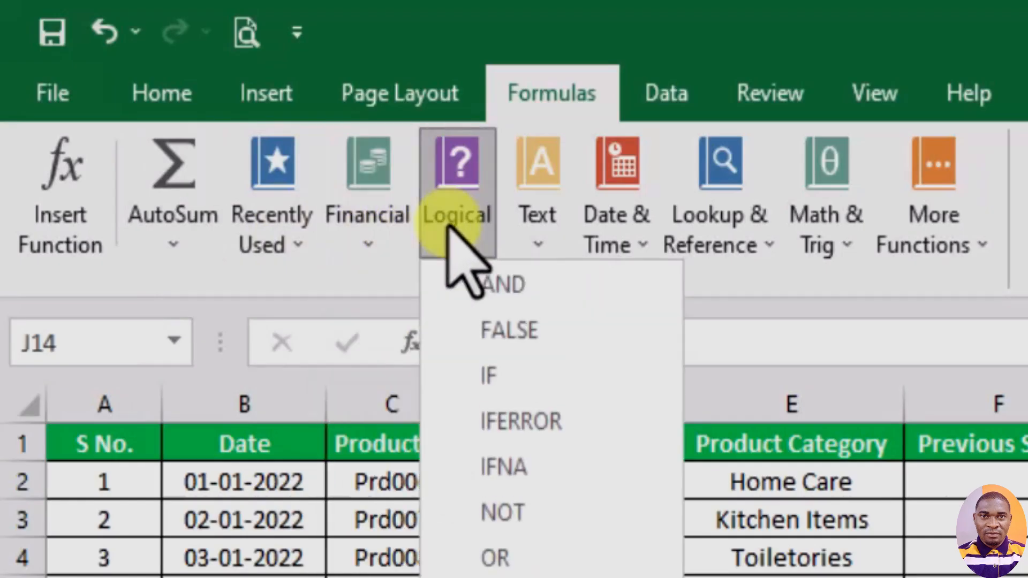
{"action": "left_click", "coordinate": [562, 241]}
{"action": "left_click", "coordinate": [610, 265]}
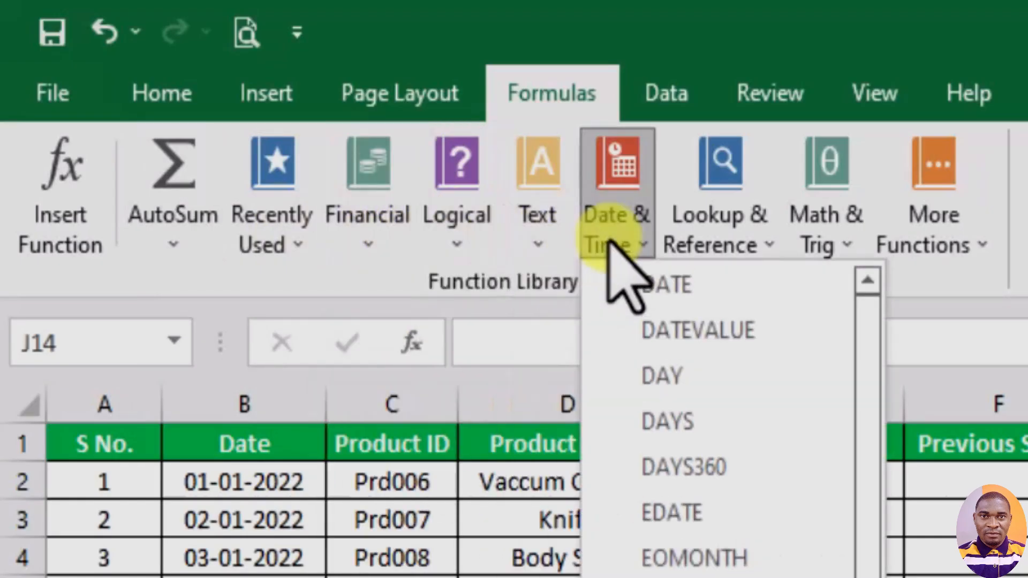
{"action": "left_click", "coordinate": [738, 230]}
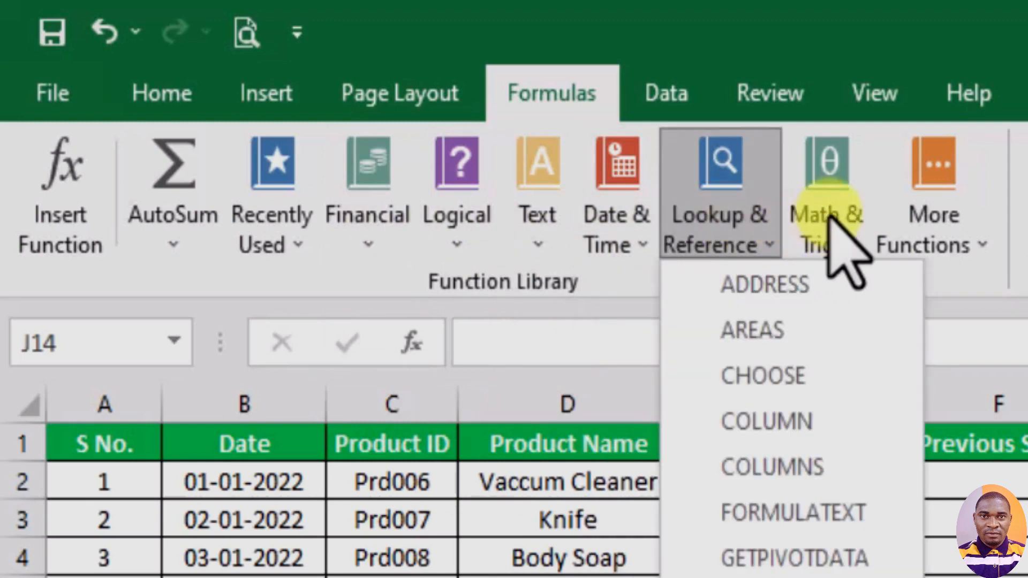
{"action": "left_click", "coordinate": [829, 219]}
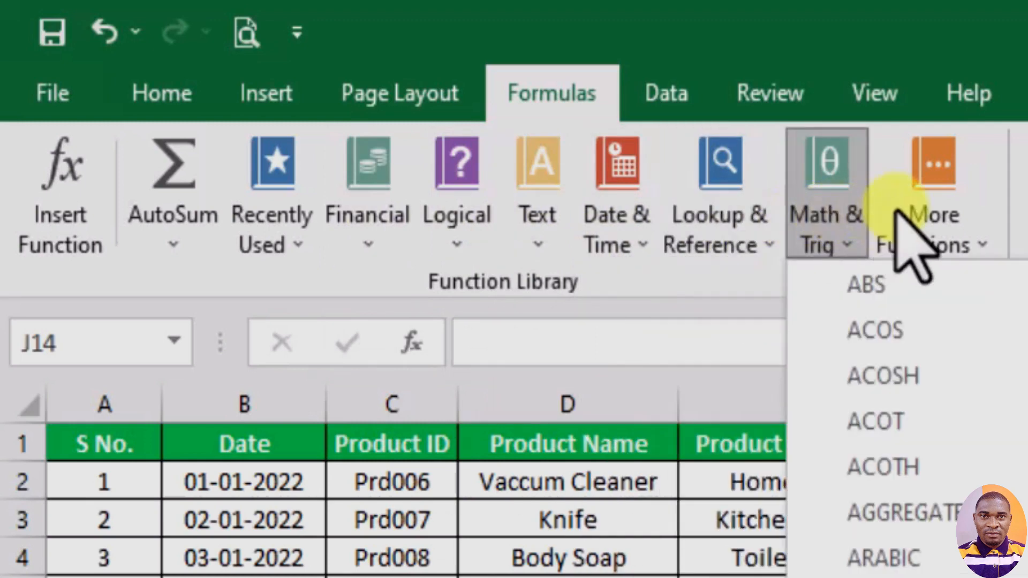
- Examine the additional function categories, looking through the Statistical, Engineering and Cube function lists
{"action": "left_click", "coordinate": [936, 212]}
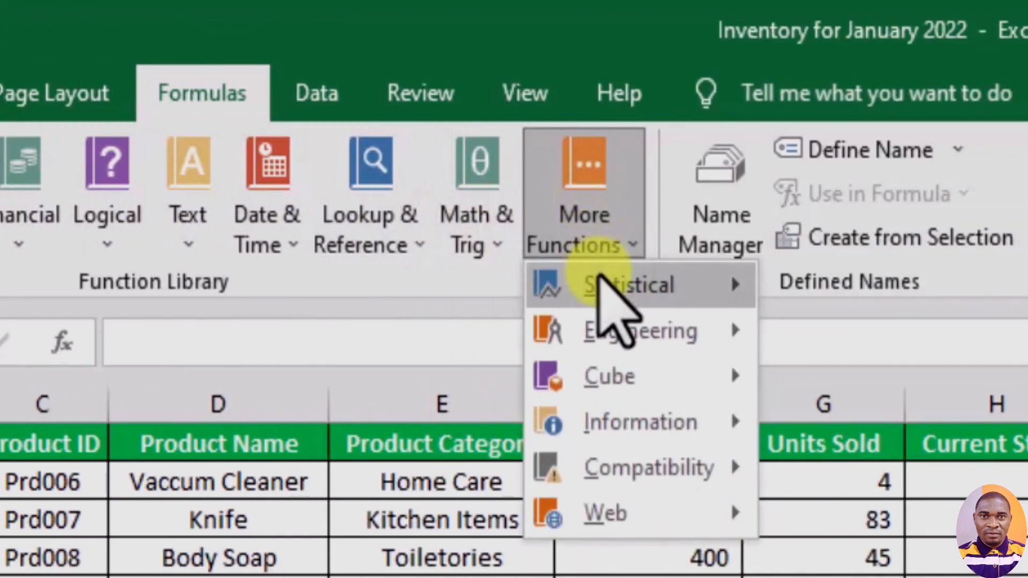
{"action": "mouse_move", "coordinate": [605, 324]}
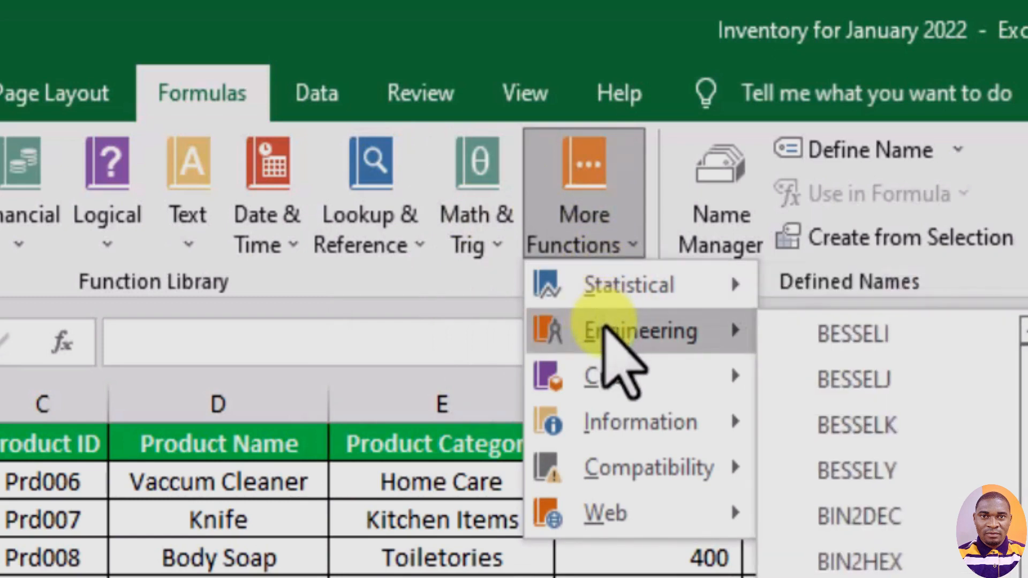
{"action": "left_click", "coordinate": [600, 228]}
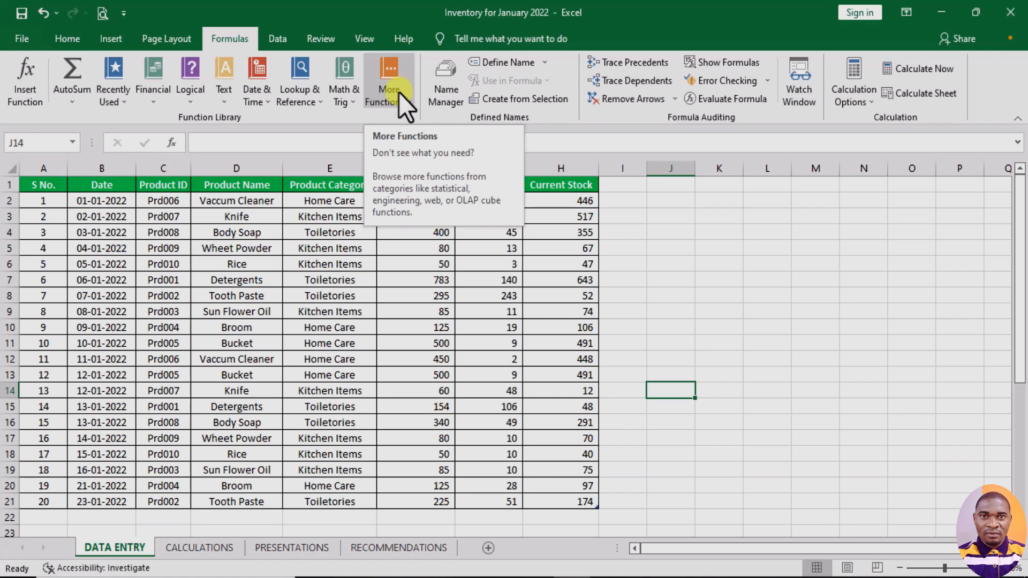
{"action": "left_click", "coordinate": [399, 92]}
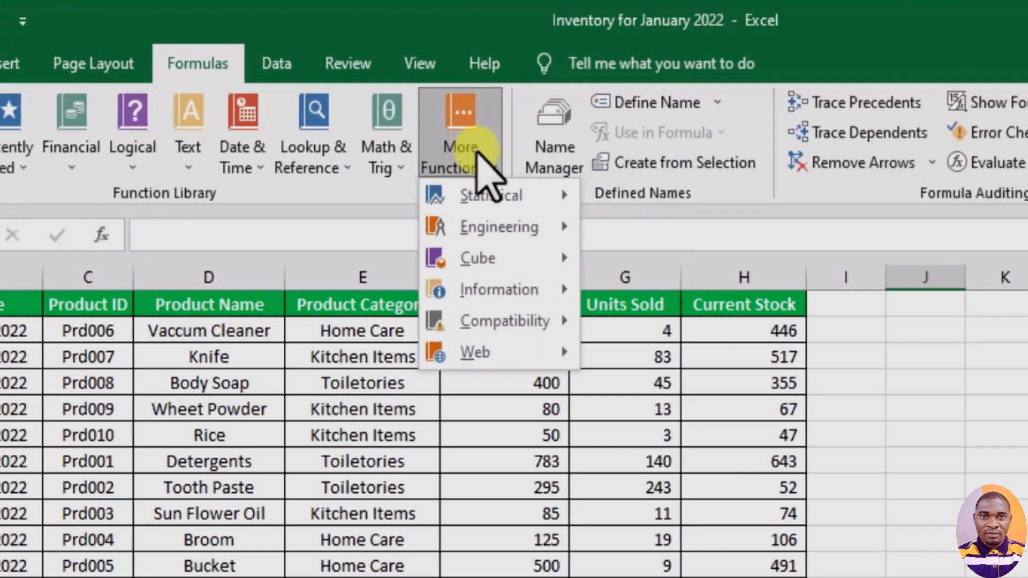
{"action": "mouse_move", "coordinate": [482, 182]}
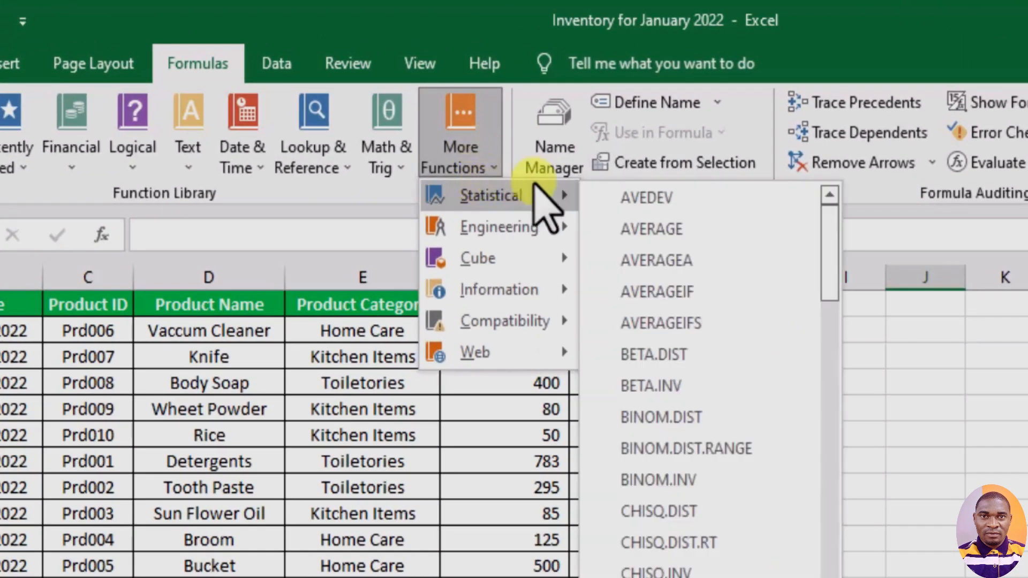
{"action": "left_click_drag", "start_coordinate": [842, 229], "coordinate": [840, 471]}
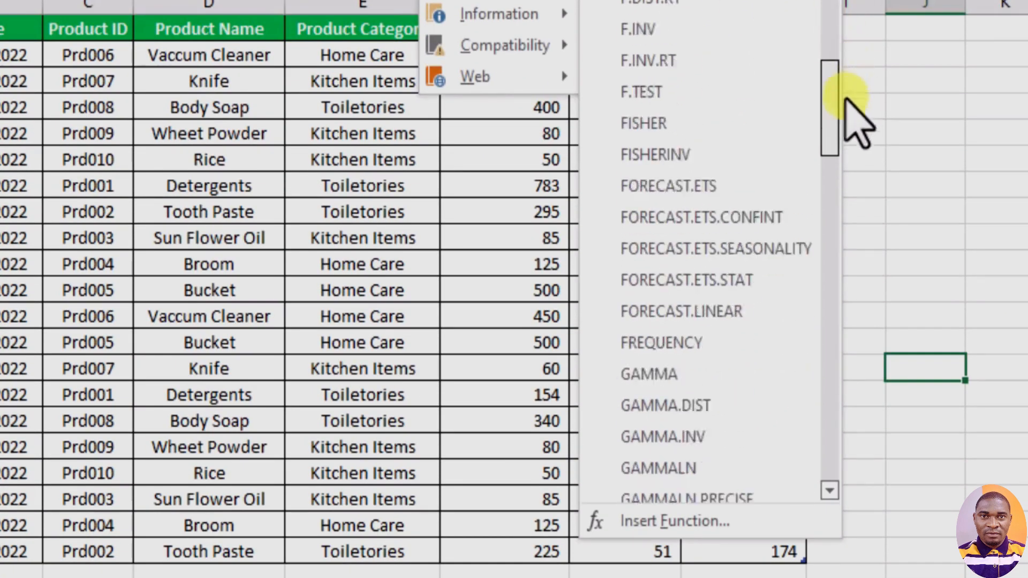
{"action": "left_click_drag", "start_coordinate": [840, 196], "coordinate": [841, 383]}
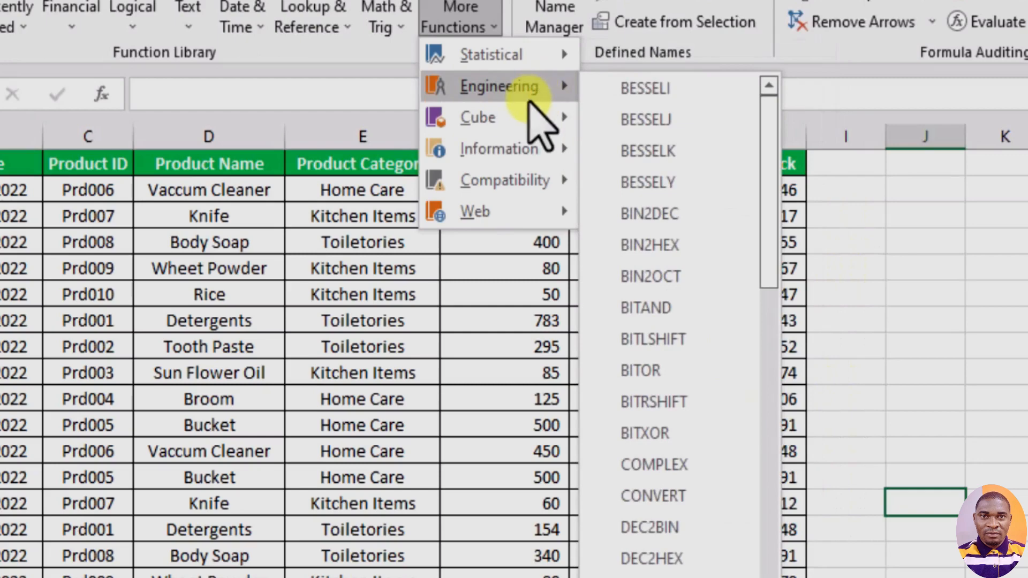
{"action": "mouse_move", "coordinate": [523, 121]}
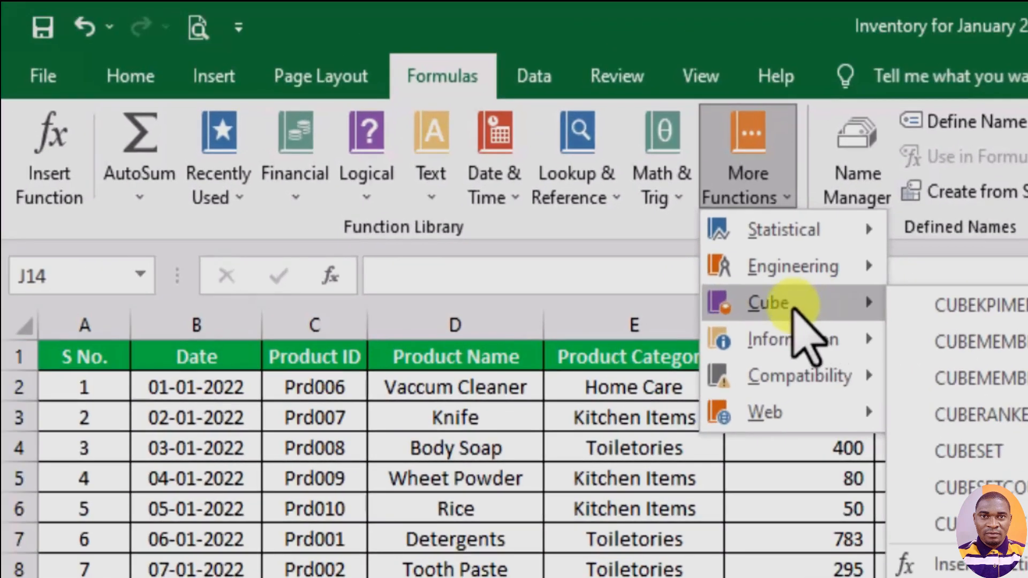
{"action": "left_click", "coordinate": [356, 71]}
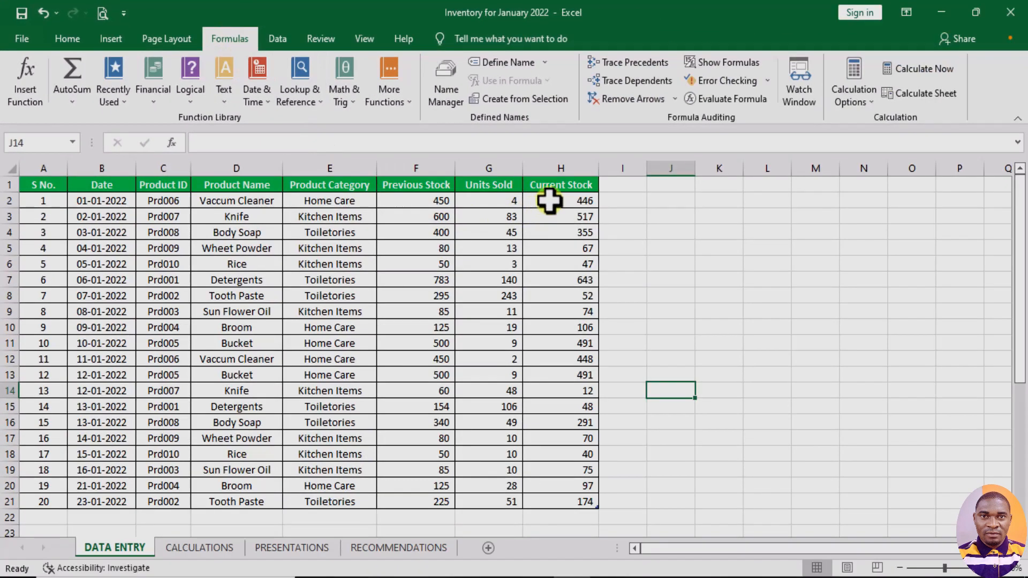
- Total the Current Stock column in cell H22, directly below the last table row, using the AutoSum Sum function
{"action": "left_click_drag", "start_coordinate": [549, 201], "coordinate": [544, 506]}
{"action": "scroll", "coordinate": [551, 526], "scroll_direction": "down", "scroll_amount": 2}
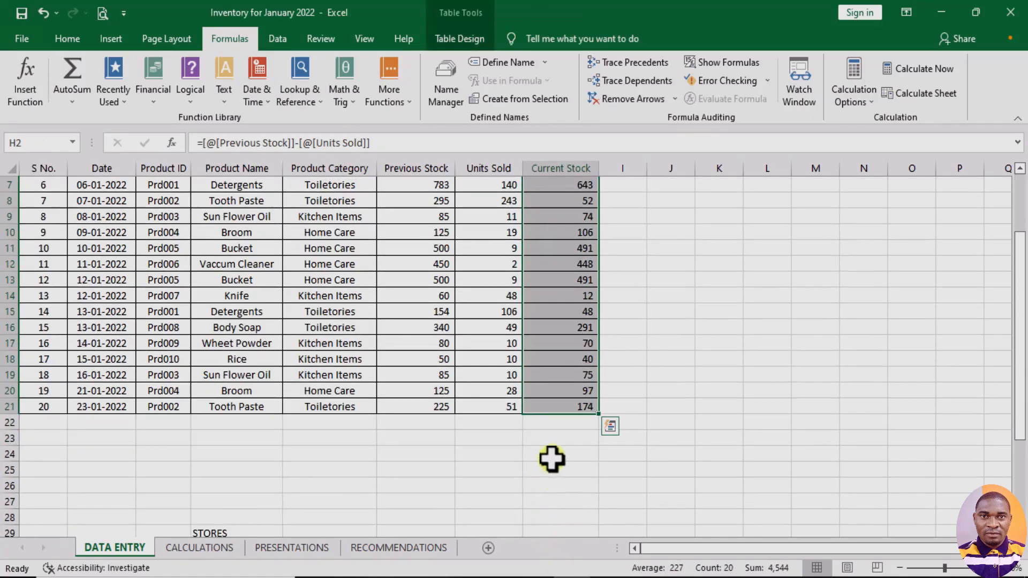
{"action": "left_click", "coordinate": [548, 428]}
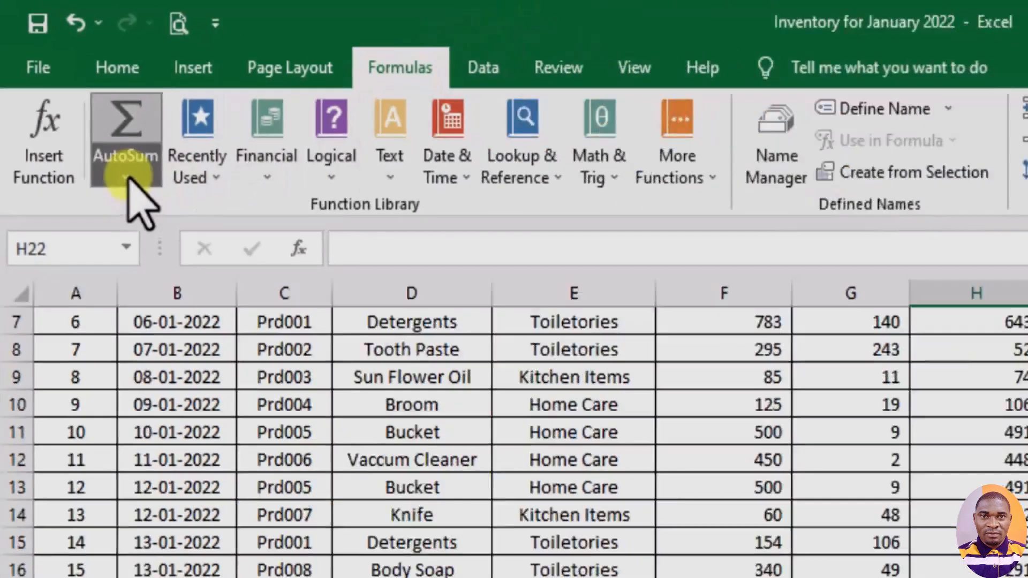
{"action": "left_click", "coordinate": [153, 214]}
{"action": "left_click", "coordinate": [86, 119]}
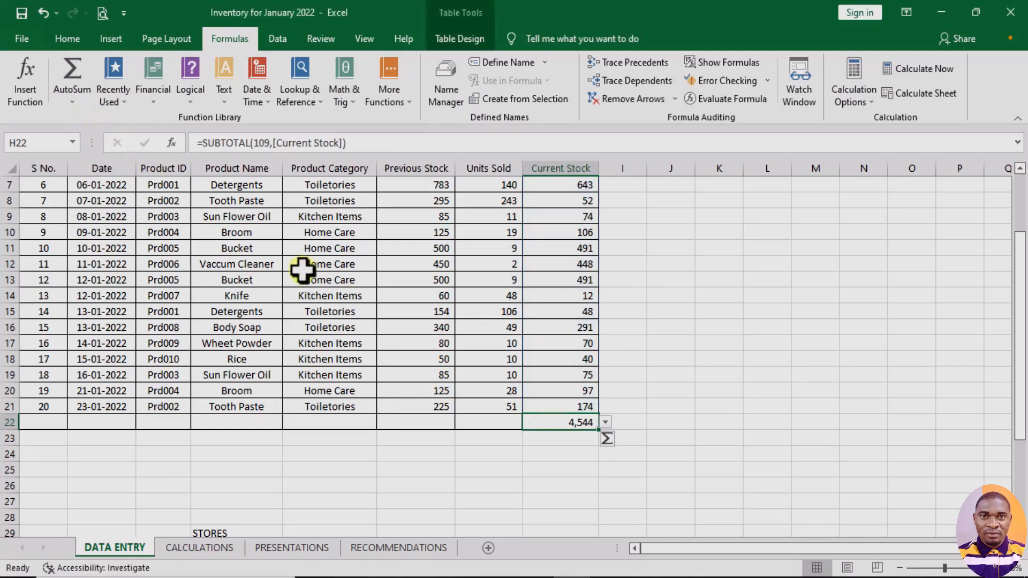
{"action": "left_click", "coordinate": [567, 453]}
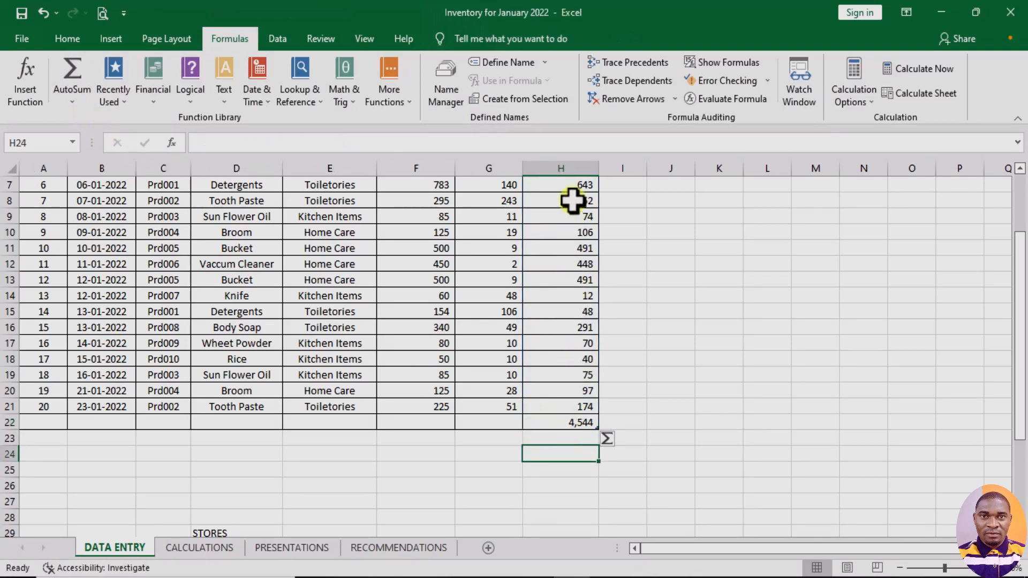
{"action": "scroll", "coordinate": [585, 323], "scroll_direction": "up", "scroll_amount": 2}
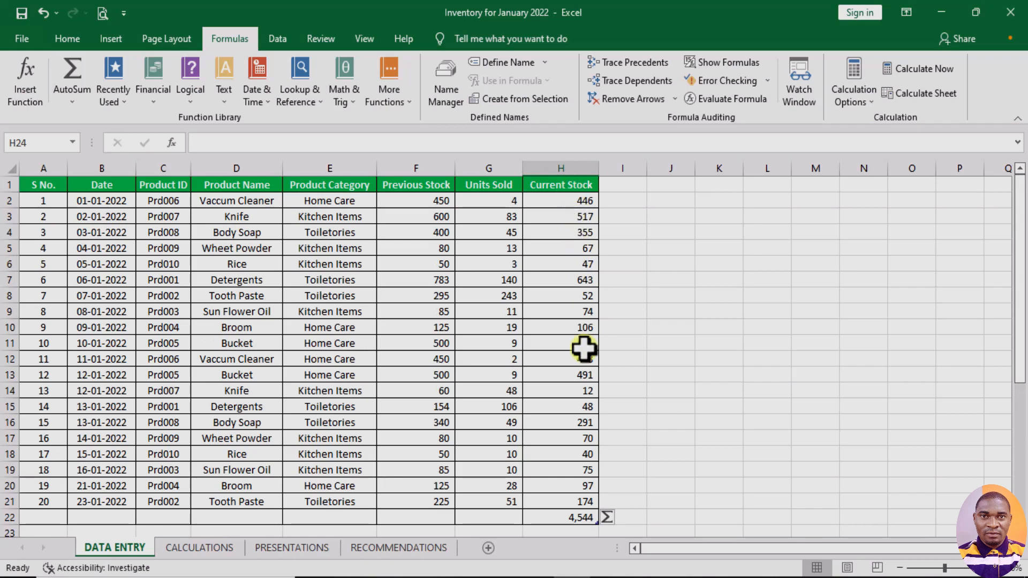
- Clear the Current Stock total from cell H22
{"action": "left_click", "coordinate": [583, 502]}
{"action": "scroll", "coordinate": [580, 423], "scroll_direction": "down", "scroll_amount": 3}
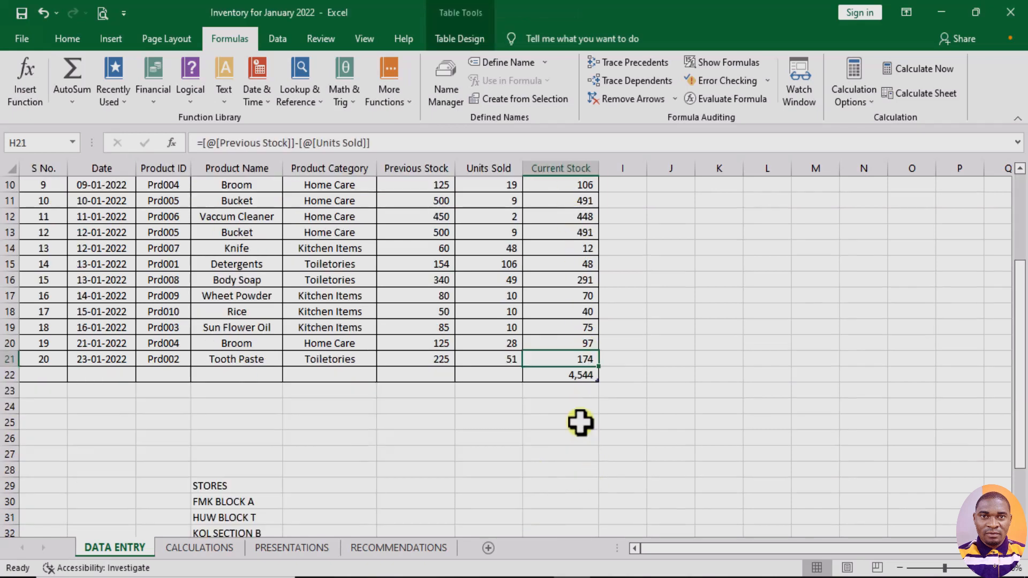
{"action": "left_click", "coordinate": [576, 376]}
{"action": "key", "text": "BackSpace"}
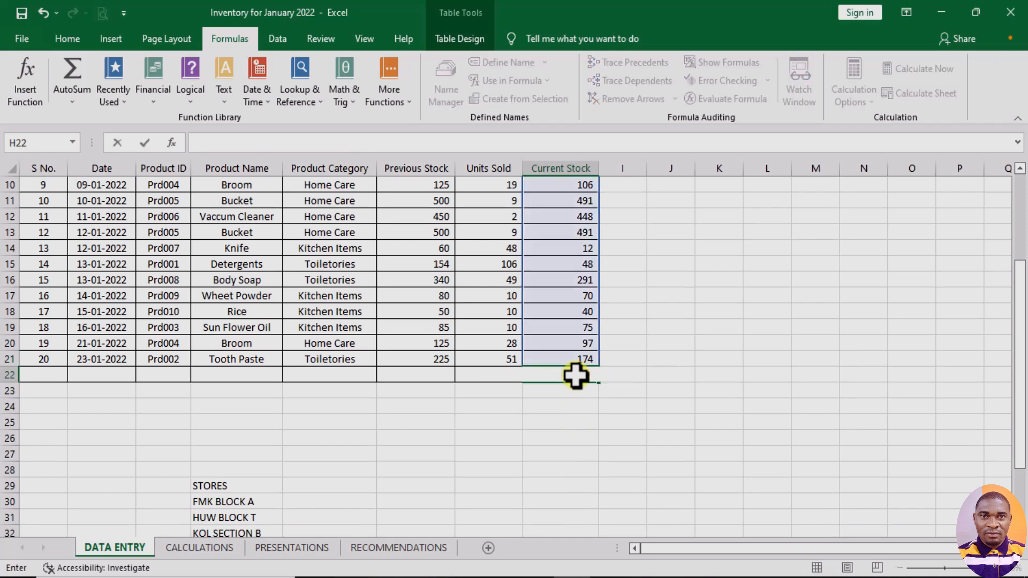
{"action": "left_click", "coordinate": [566, 406]}
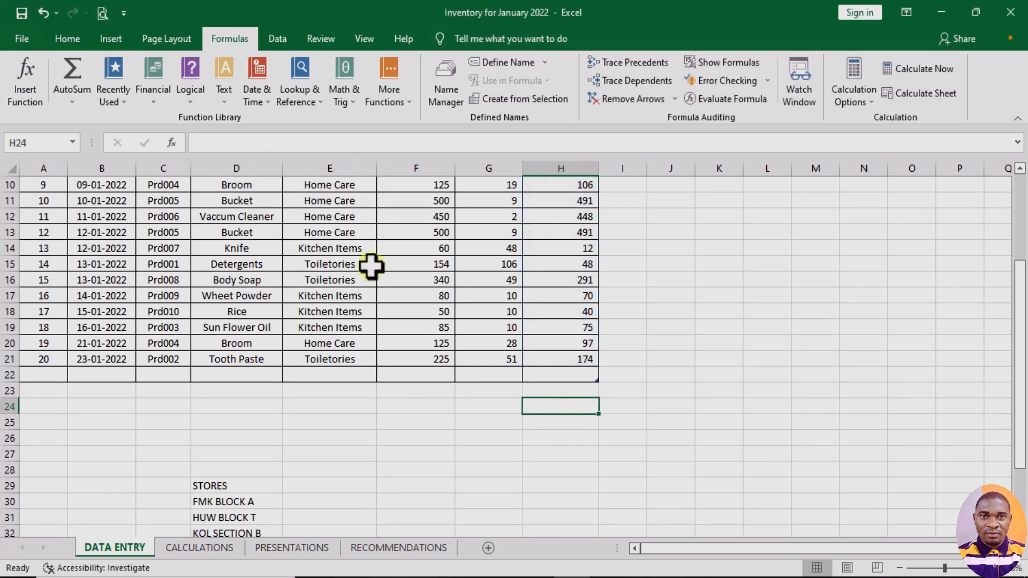
- Sum the Current Stock values in cell H24 with AutoSum, using the range H2:H23
{"action": "left_click", "coordinate": [73, 98]}
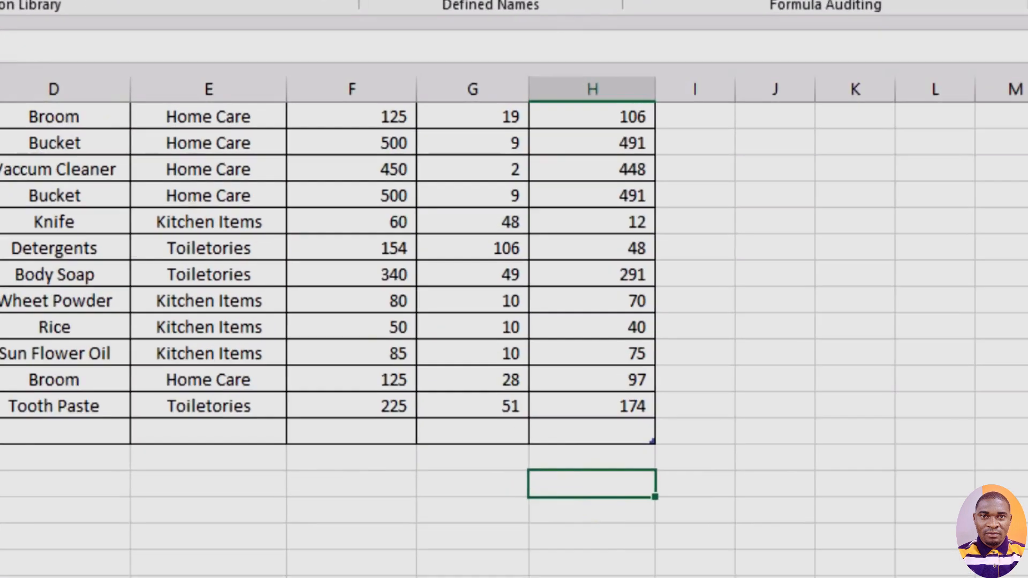
{"action": "left_click", "coordinate": [85, 121]}
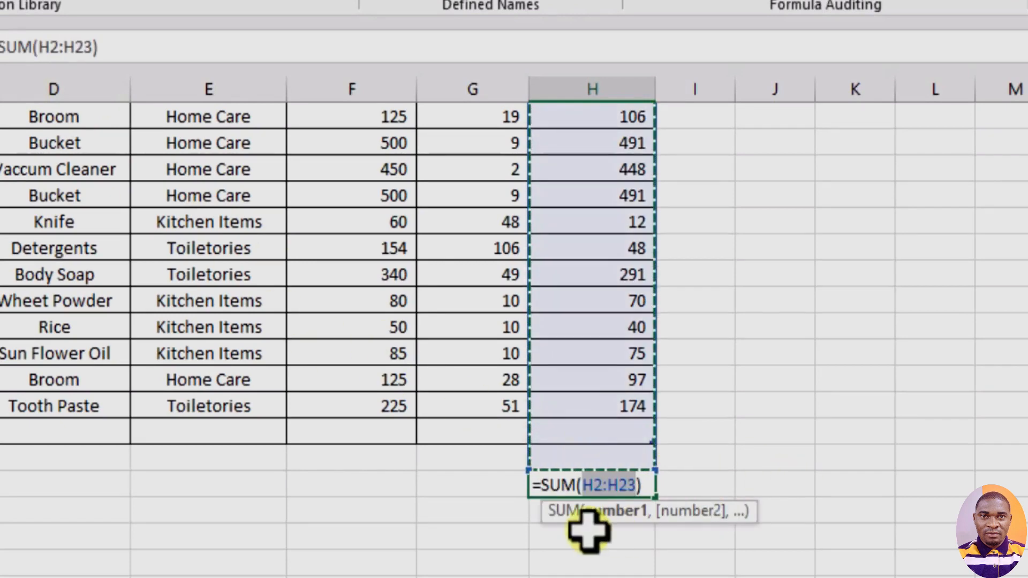
{"action": "scroll", "coordinate": [637, 327], "scroll_direction": "up", "scroll_amount": 3}
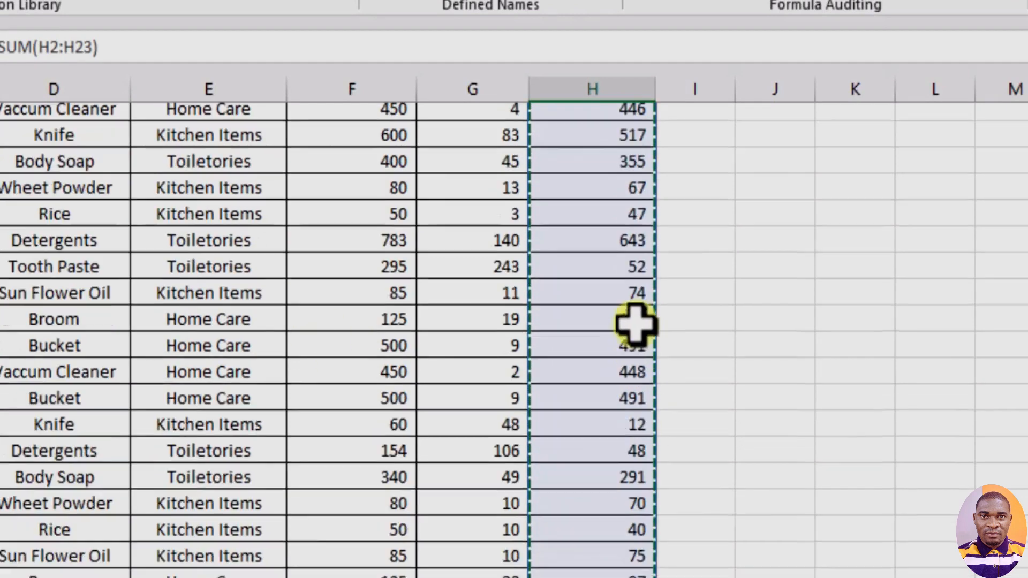
{"action": "scroll", "coordinate": [605, 163], "scroll_direction": "down", "scroll_amount": 4}
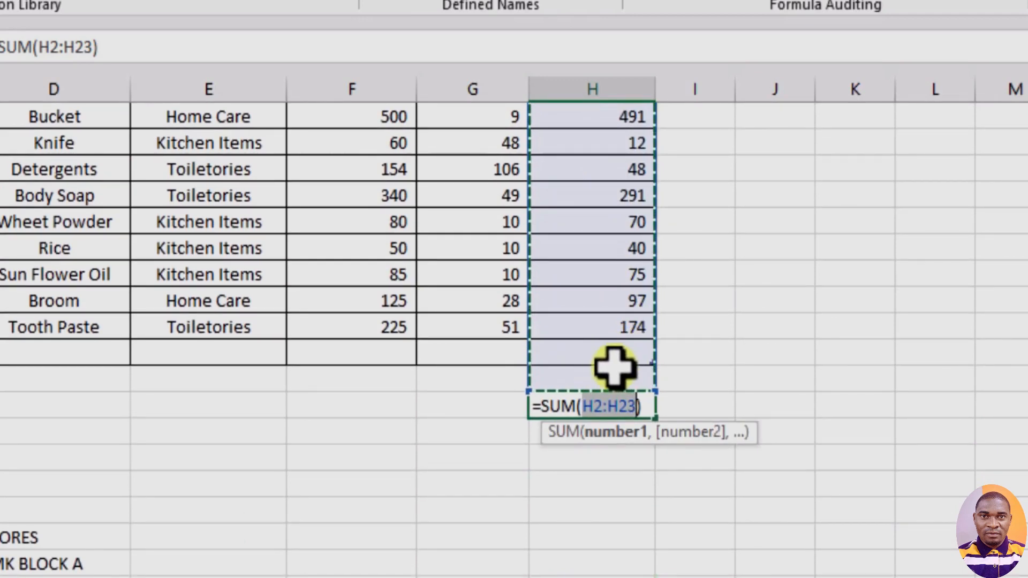
{"action": "scroll", "coordinate": [616, 364], "scroll_direction": "up", "scroll_amount": 4}
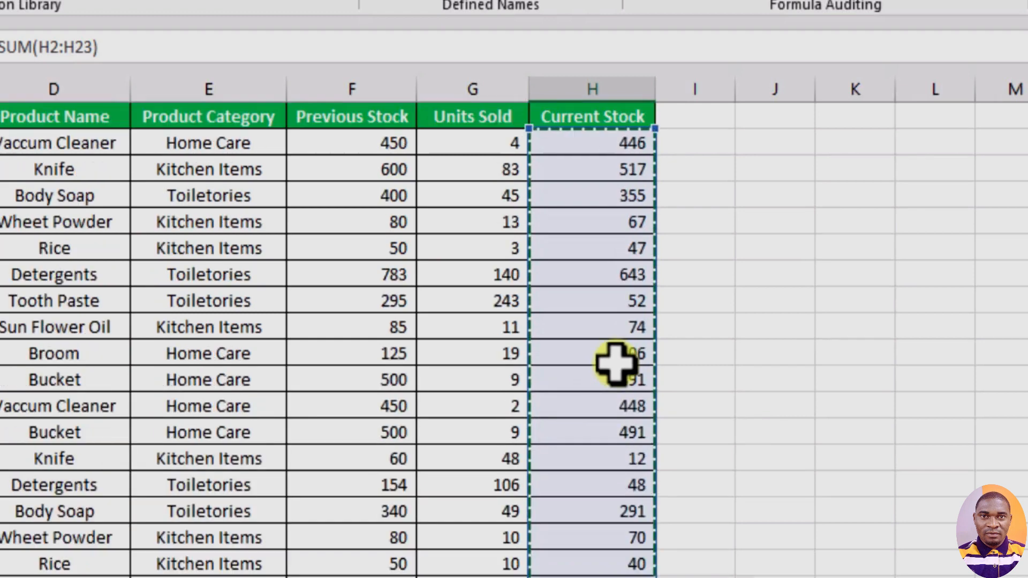
{"action": "scroll", "coordinate": [611, 343], "scroll_direction": "down", "scroll_amount": 4}
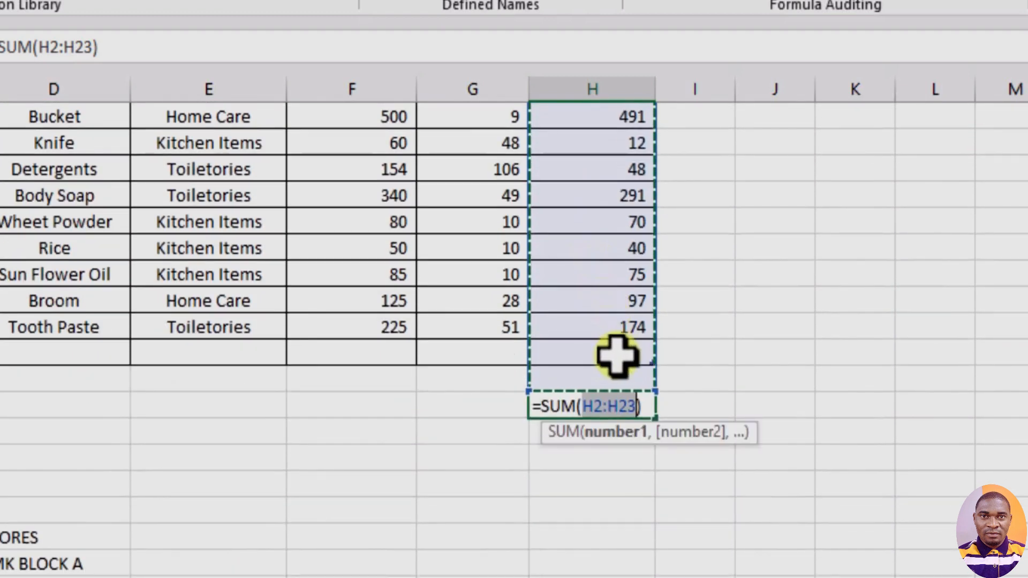
{"action": "key", "text": "Return"}
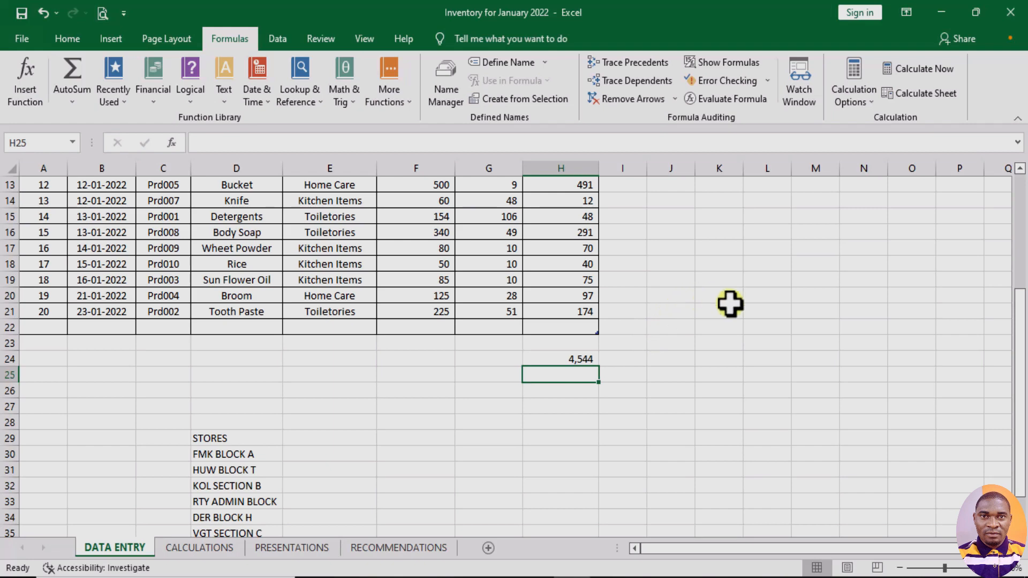
{"action": "left_click", "coordinate": [784, 389]}
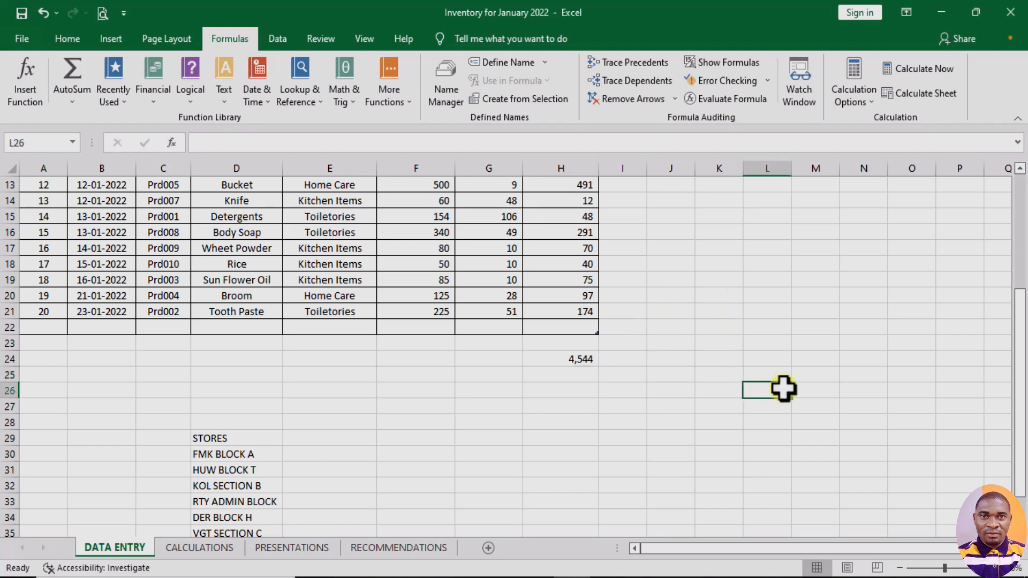
{"action": "scroll", "coordinate": [572, 332], "scroll_direction": "up", "scroll_amount": 4}
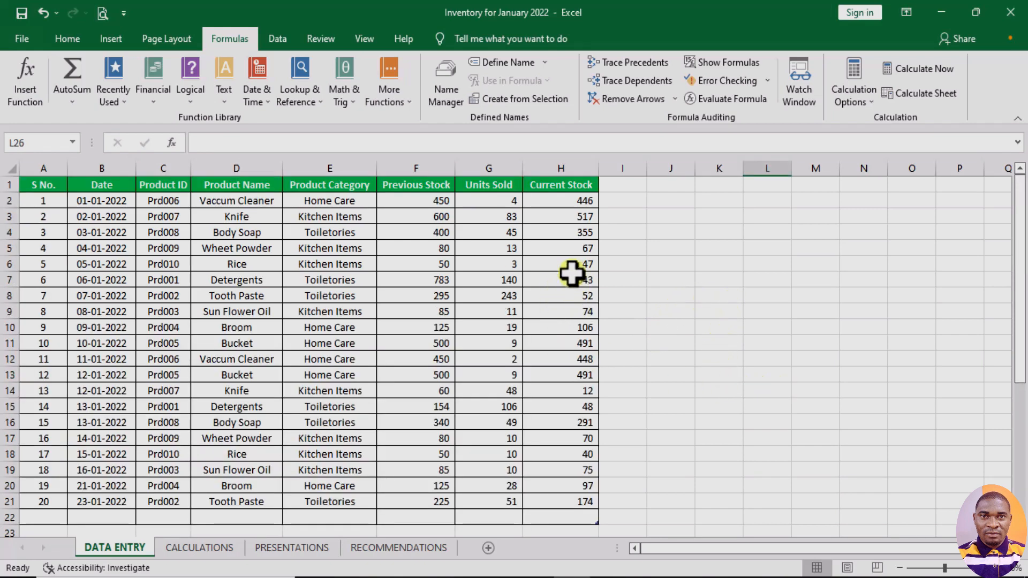
{"action": "scroll", "coordinate": [755, 424], "scroll_direction": "down", "scroll_amount": 4}
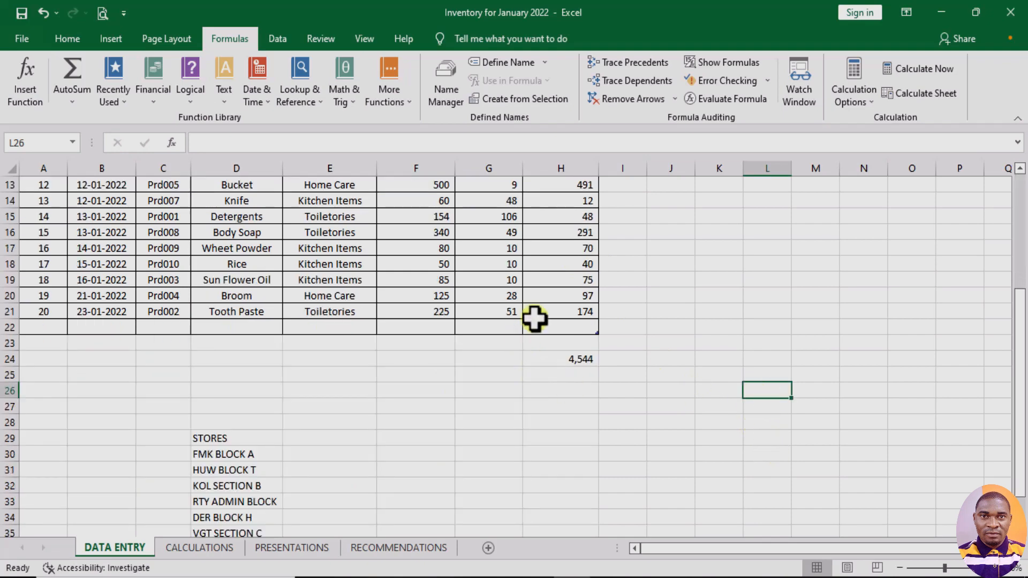
{"action": "scroll", "coordinate": [536, 319], "scroll_direction": "up", "scroll_amount": 4}
{"action": "scroll", "coordinate": [696, 415], "scroll_direction": "down", "scroll_amount": 3}
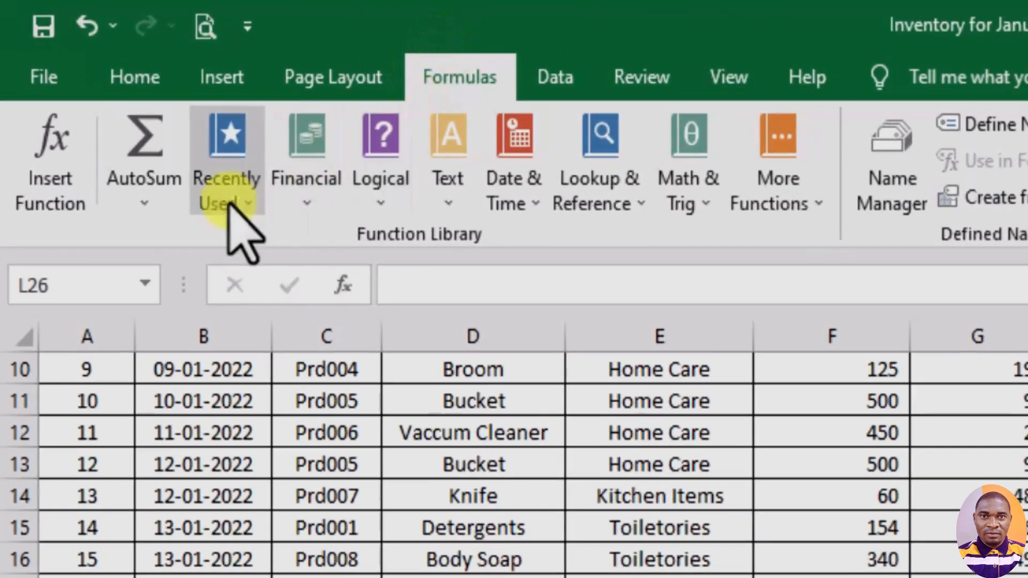
- Total the Current Stock column in cell L26 with AutoSum's Sum function, using the range Stock_Out[Current Stock]
{"action": "left_click", "coordinate": [157, 190]}
{"action": "left_click", "coordinate": [160, 236]}
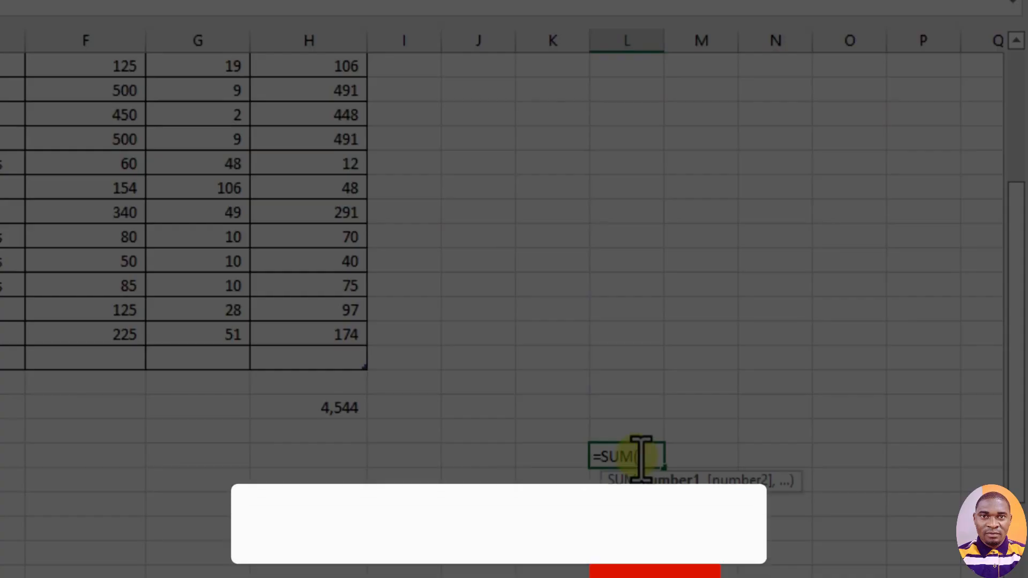
{"action": "scroll", "coordinate": [505, 349], "scroll_direction": "up", "scroll_amount": 3}
{"action": "scroll", "coordinate": [505, 348], "scroll_direction": "up", "scroll_amount": 1}
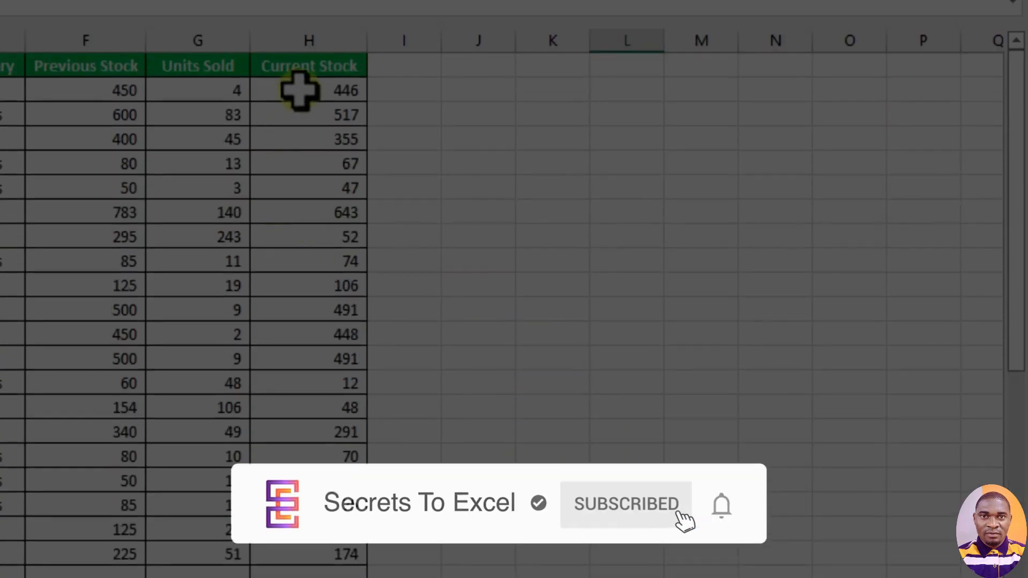
{"action": "left_click_drag", "start_coordinate": [298, 88], "coordinate": [351, 551]}
{"action": "scroll", "coordinate": [558, 442], "scroll_direction": "down", "scroll_amount": 2}
{"action": "scroll", "coordinate": [559, 442], "scroll_direction": "down", "scroll_amount": 2}
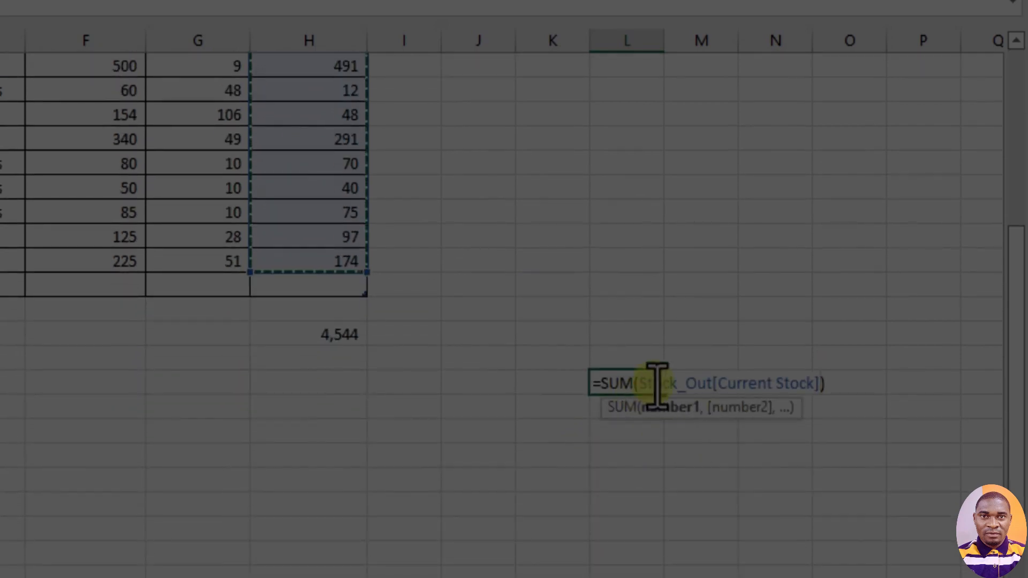
{"action": "key", "text": "Return"}
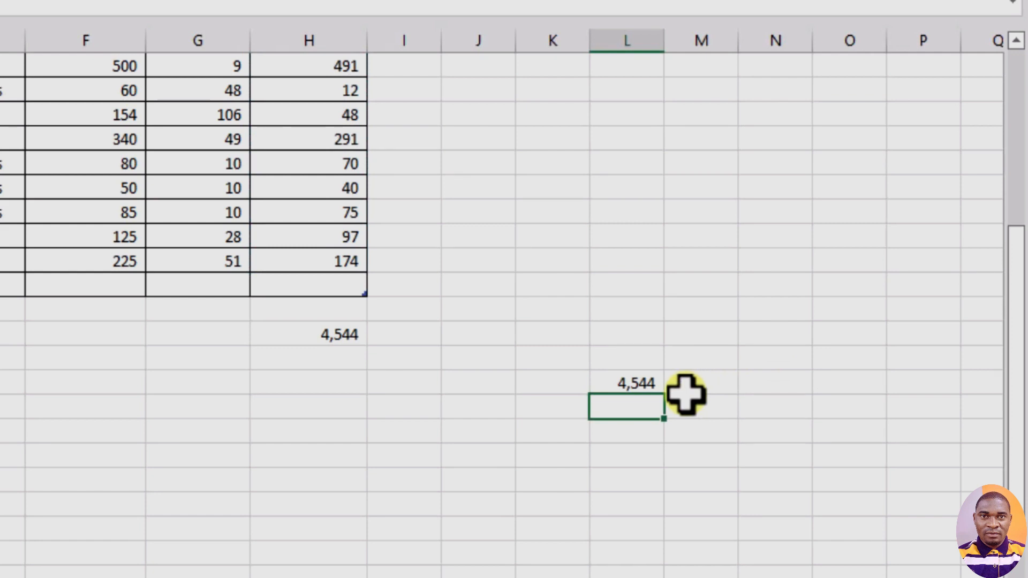
- Insert the AVERAGE function from the Statistical category into cell J19 and move its arguments dialog clear of the table
{"action": "scroll", "coordinate": [321, 211], "scroll_direction": "up", "scroll_amount": 4}
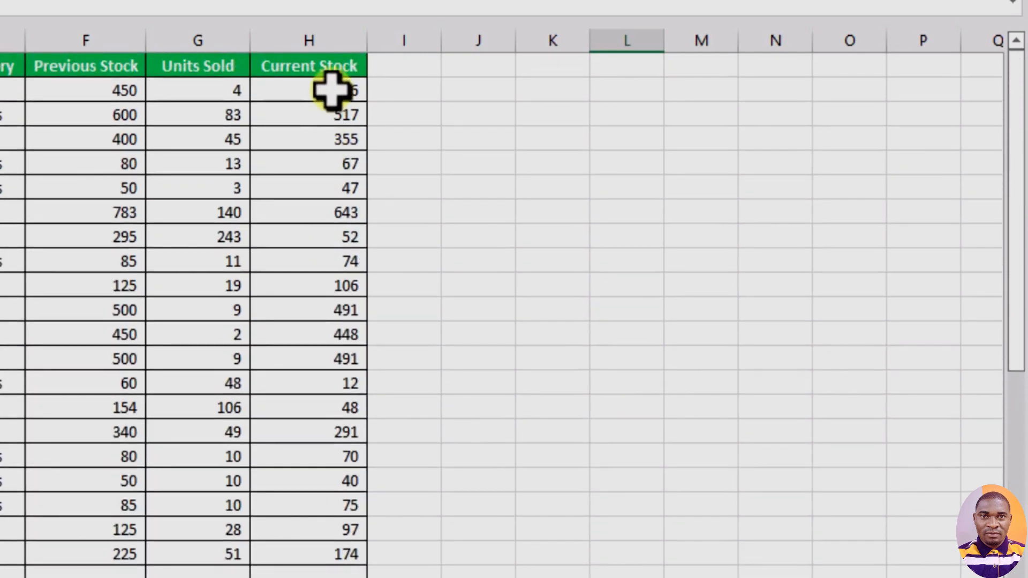
{"action": "left_click_drag", "start_coordinate": [331, 90], "coordinate": [341, 560]}
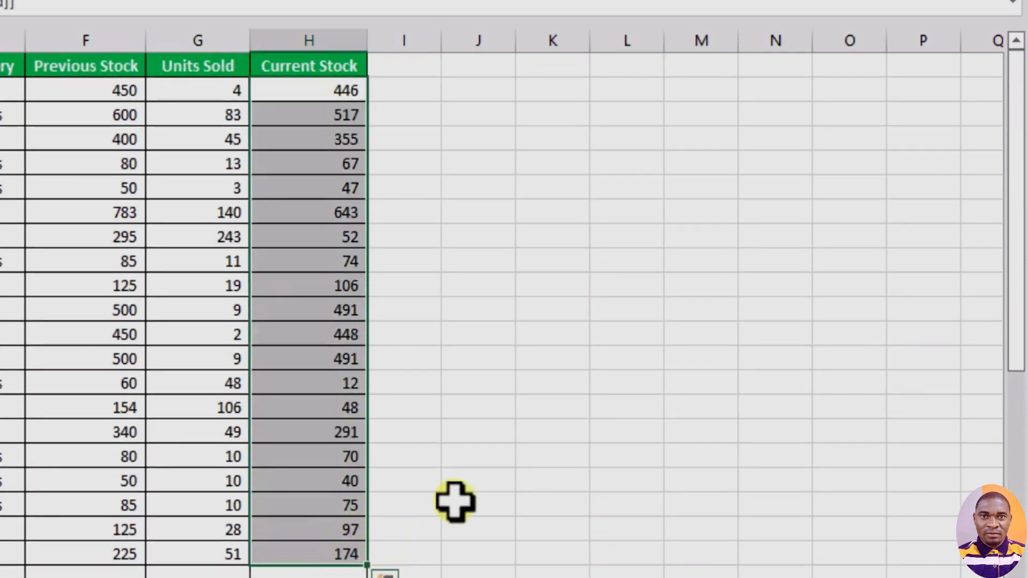
{"action": "left_click", "coordinate": [455, 501]}
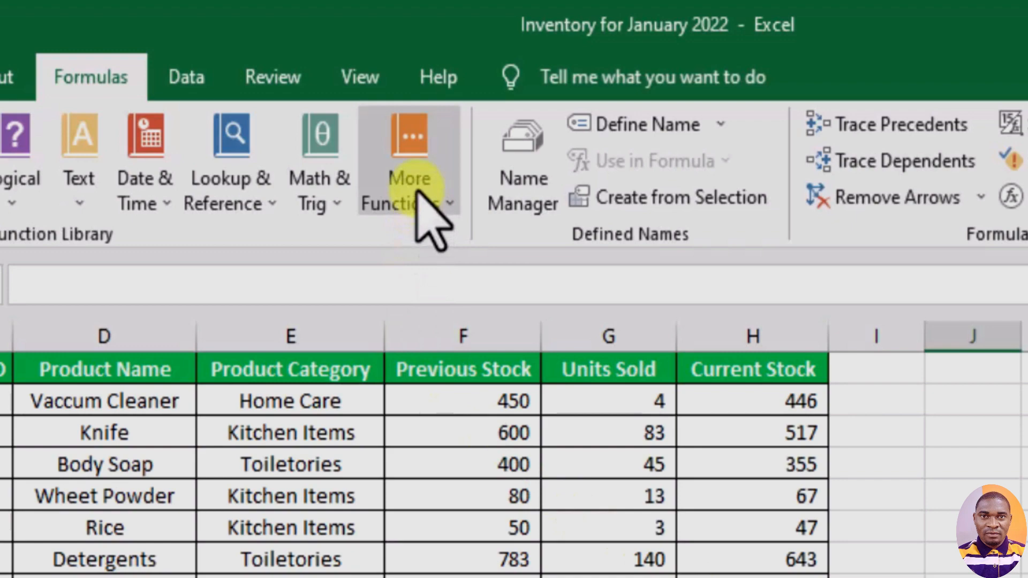
{"action": "left_click", "coordinate": [420, 185]}
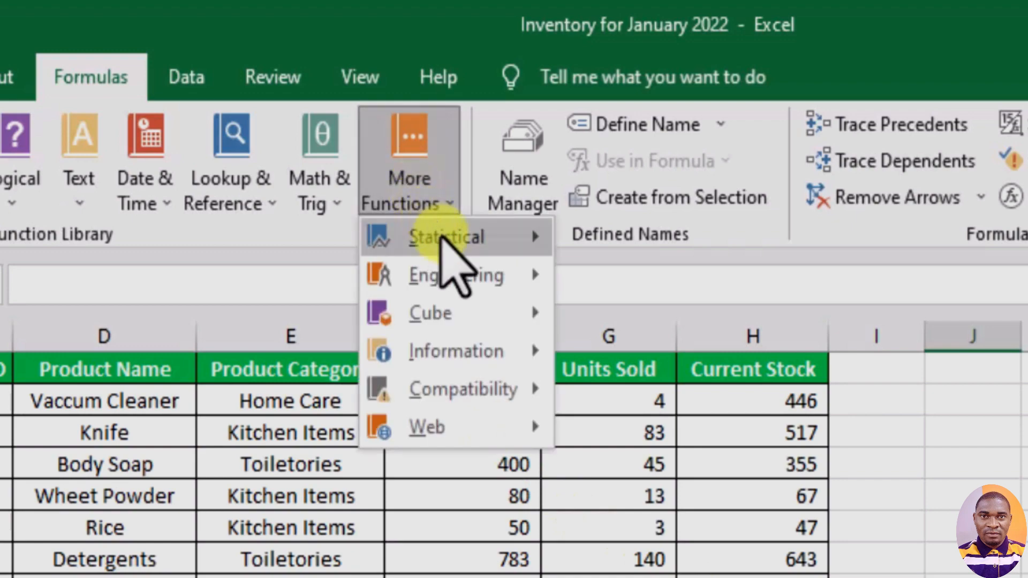
{"action": "mouse_move", "coordinate": [452, 238]}
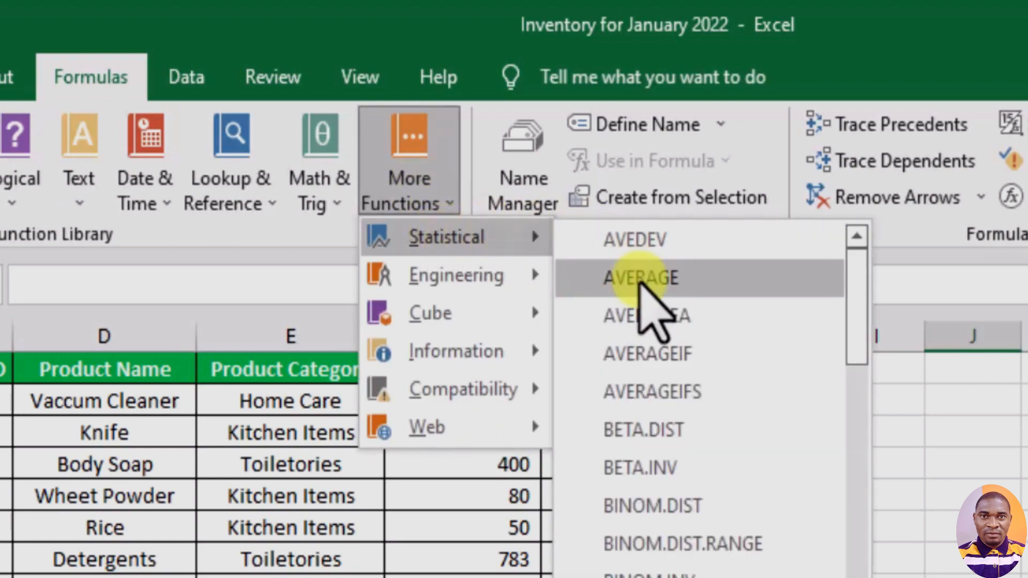
{"action": "left_click", "coordinate": [640, 279]}
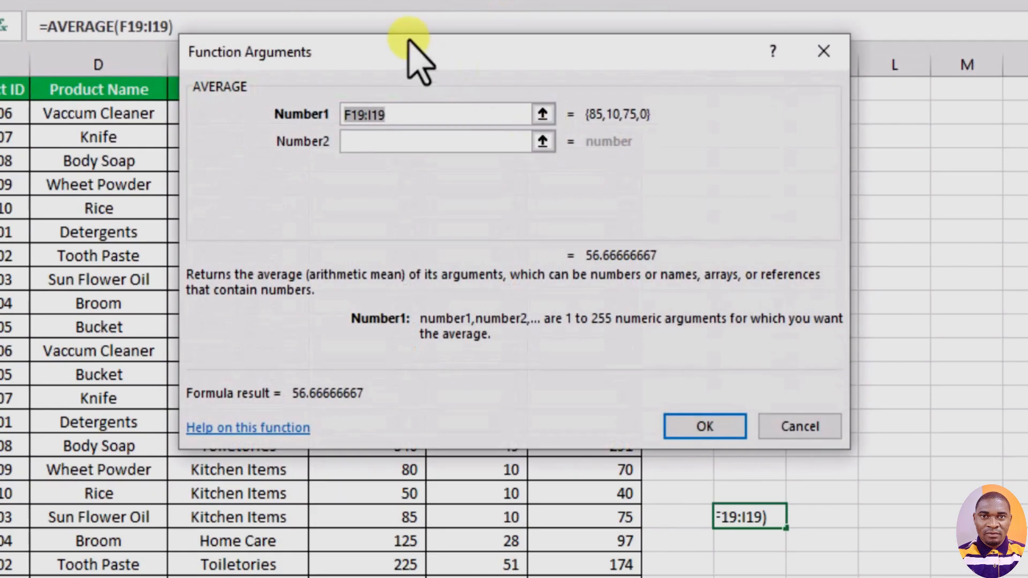
{"action": "left_click_drag", "start_coordinate": [432, 50], "coordinate": [612, 32]}
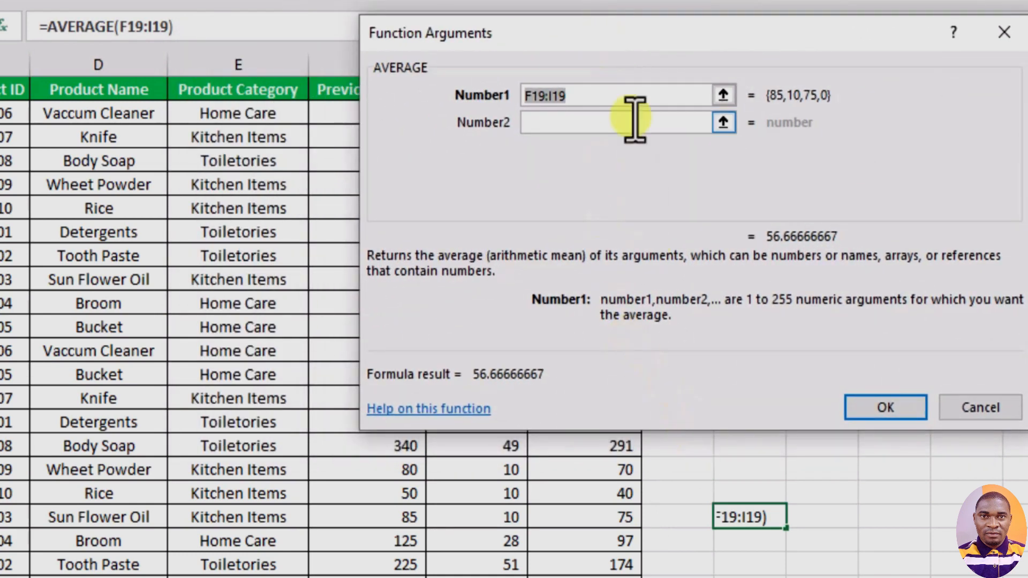
{"action": "left_click_drag", "start_coordinate": [556, 48], "coordinate": [752, 51]}
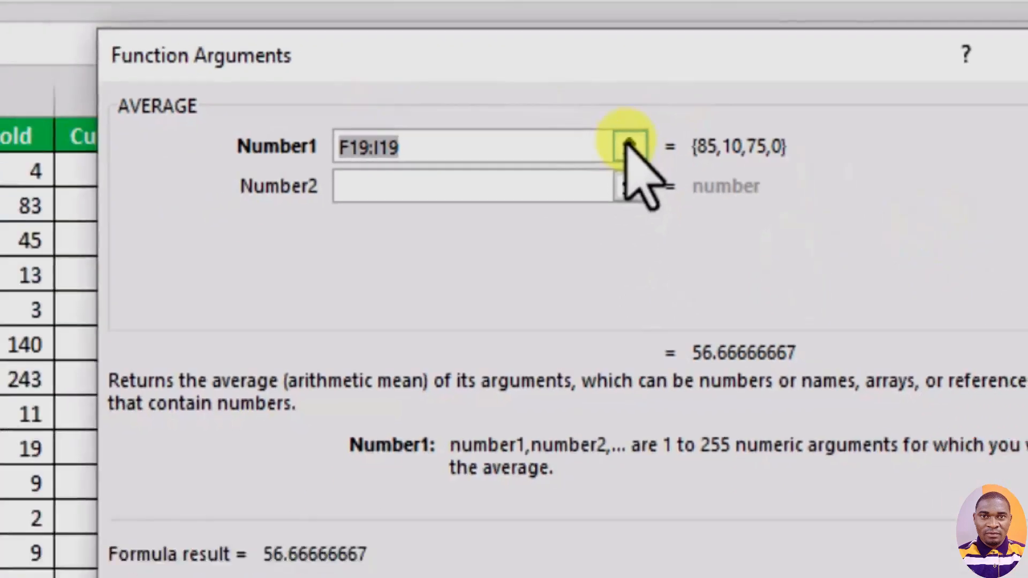
- Set AVERAGE's Number1 argument to the Current Stock values, Stock_Out[Current Stock], and accept the formula
{"action": "left_click", "coordinate": [631, 146]}
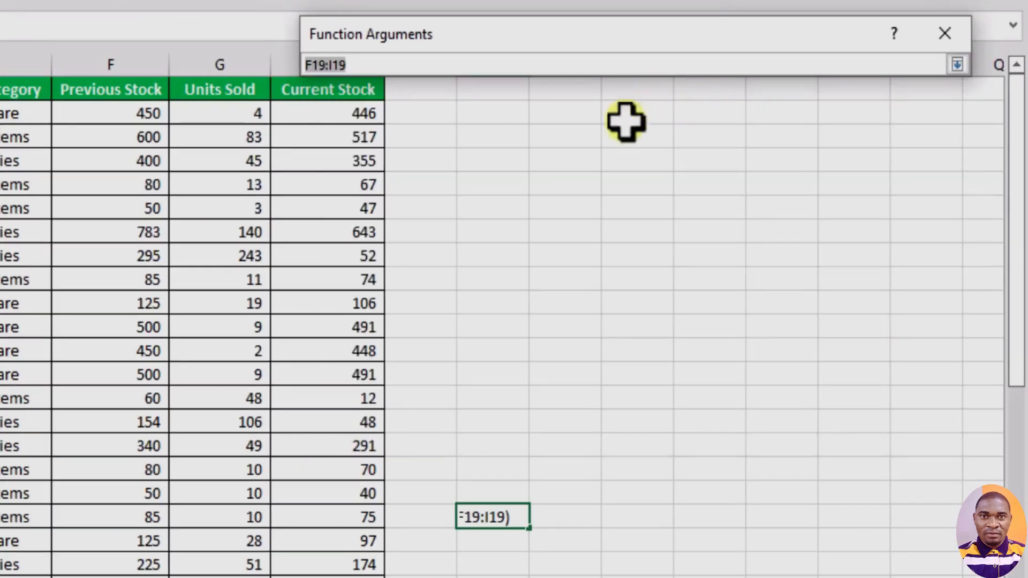
{"action": "left_click_drag", "start_coordinate": [331, 115], "coordinate": [327, 563]}
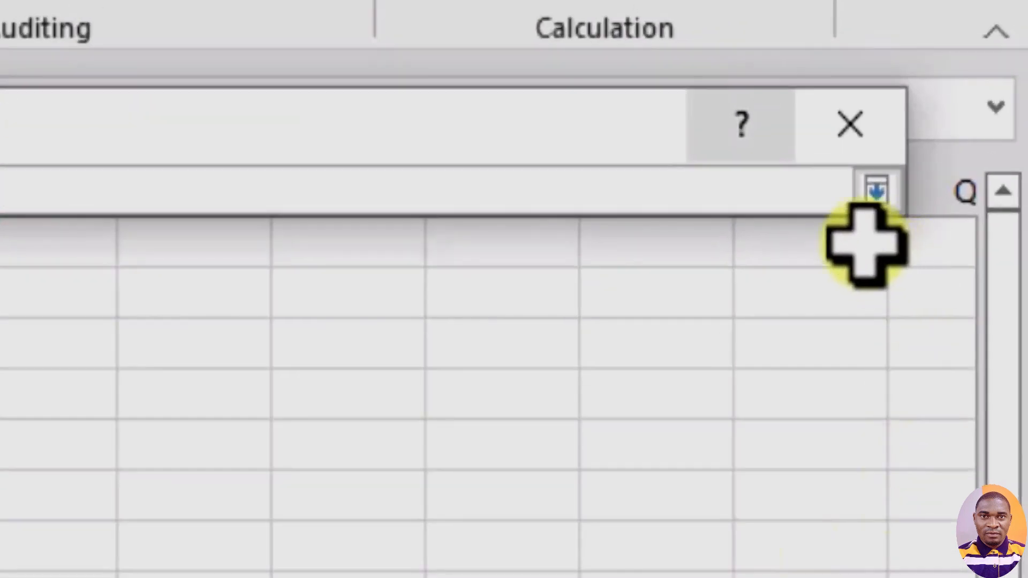
{"action": "left_click", "coordinate": [957, 65]}
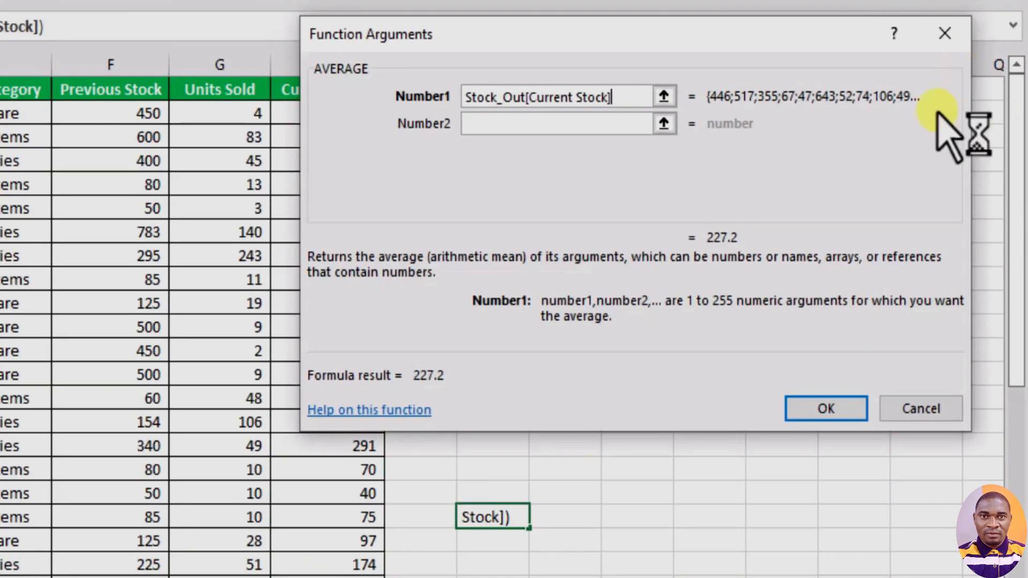
{"action": "left_click", "coordinate": [825, 410]}
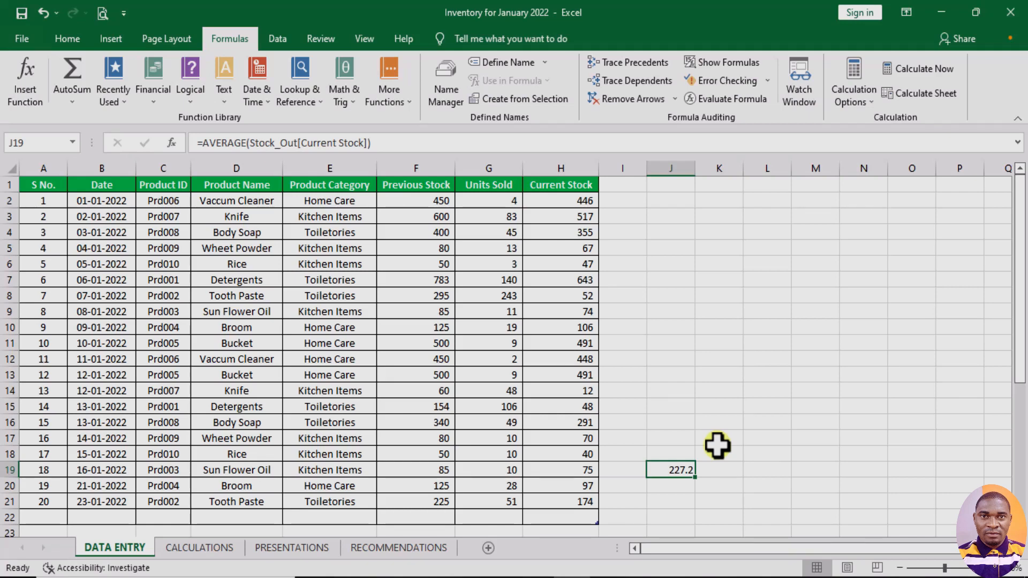
- Start inserting a function in cell J17 and search for functions matching MULTIPLY NUMBERS
{"action": "left_click", "coordinate": [672, 436]}
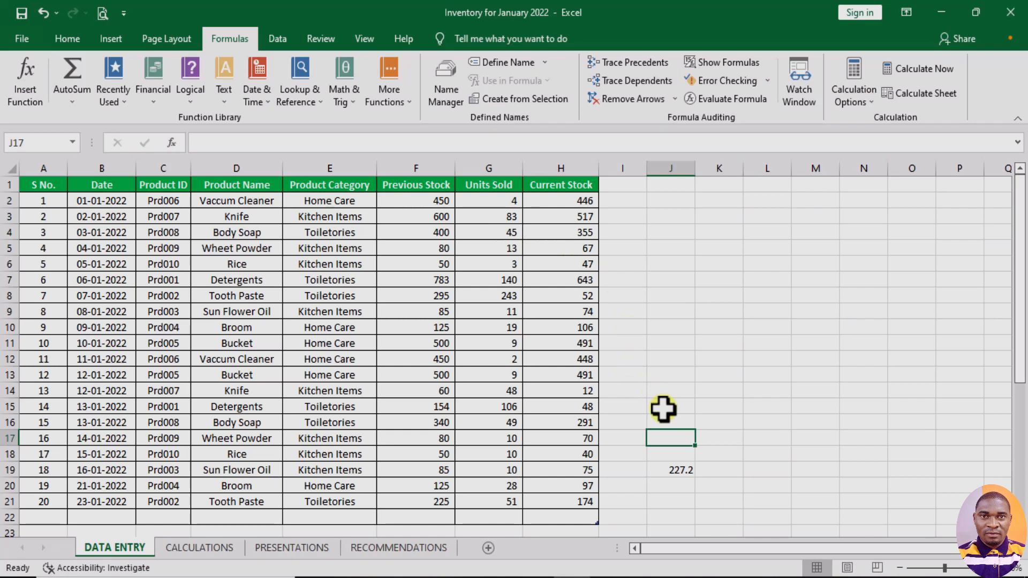
{"action": "left_click", "coordinate": [388, 101]}
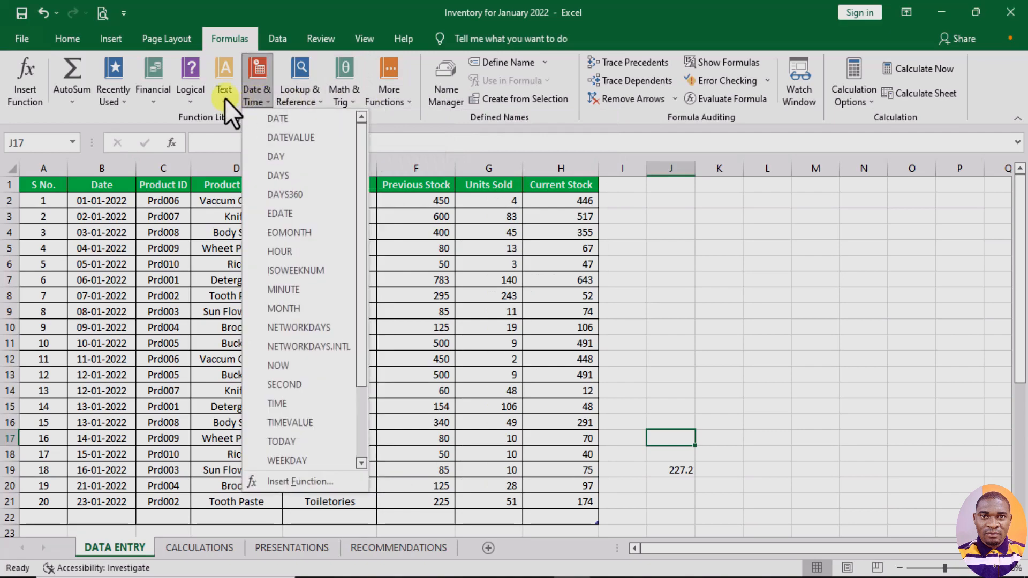
{"action": "mouse_move", "coordinate": [225, 98]}
{"action": "left_click", "coordinate": [368, 118]}
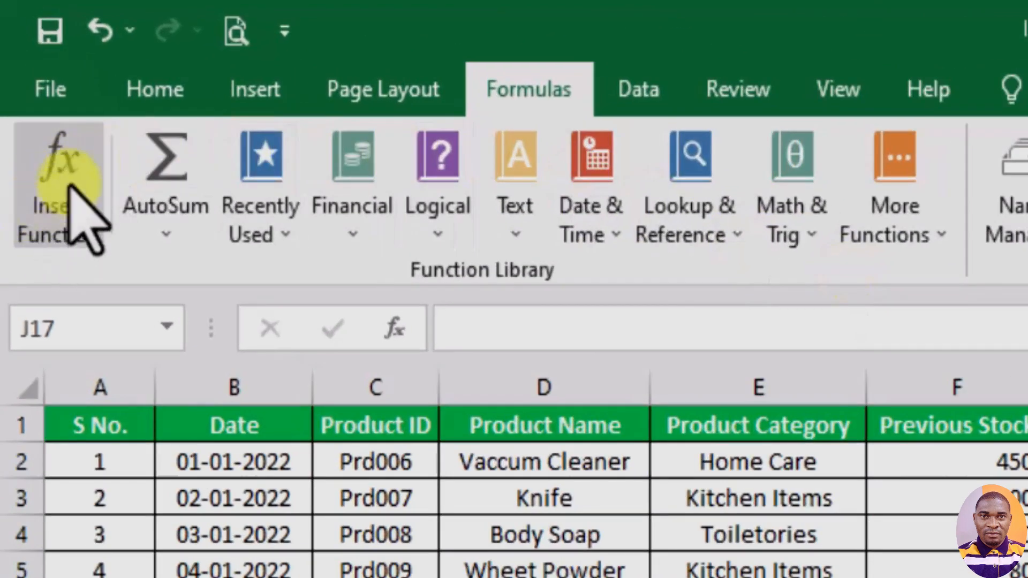
{"action": "left_click", "coordinate": [54, 213]}
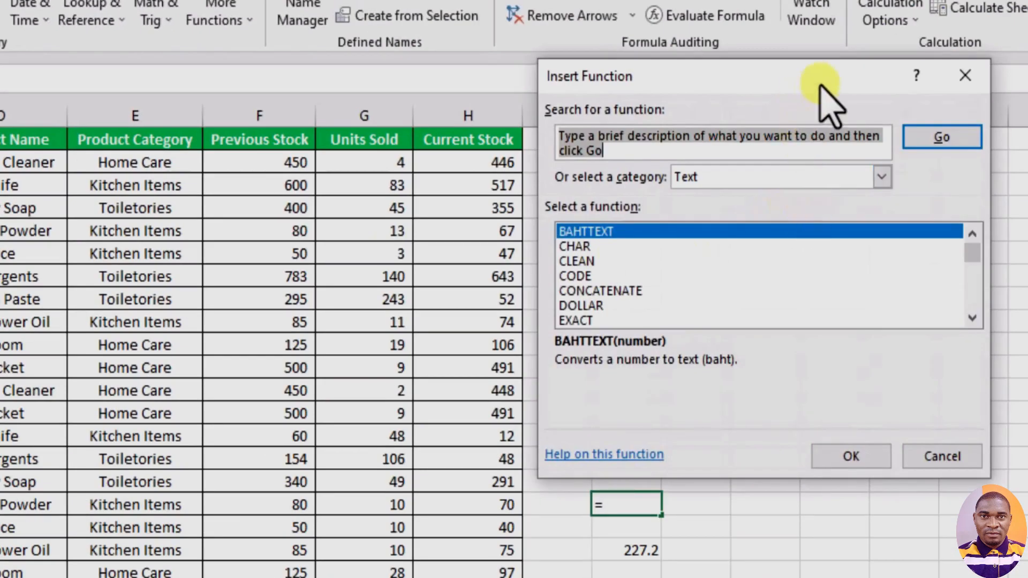
{"action": "left_click_drag", "start_coordinate": [813, 73], "coordinate": [371, 59]}
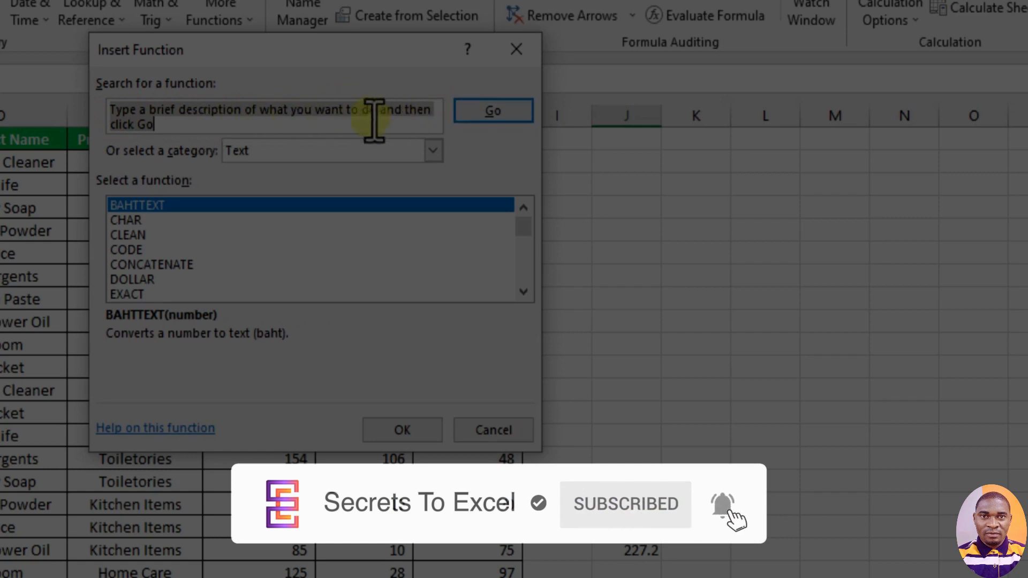
{"action": "key", "text": "BackSpace"}
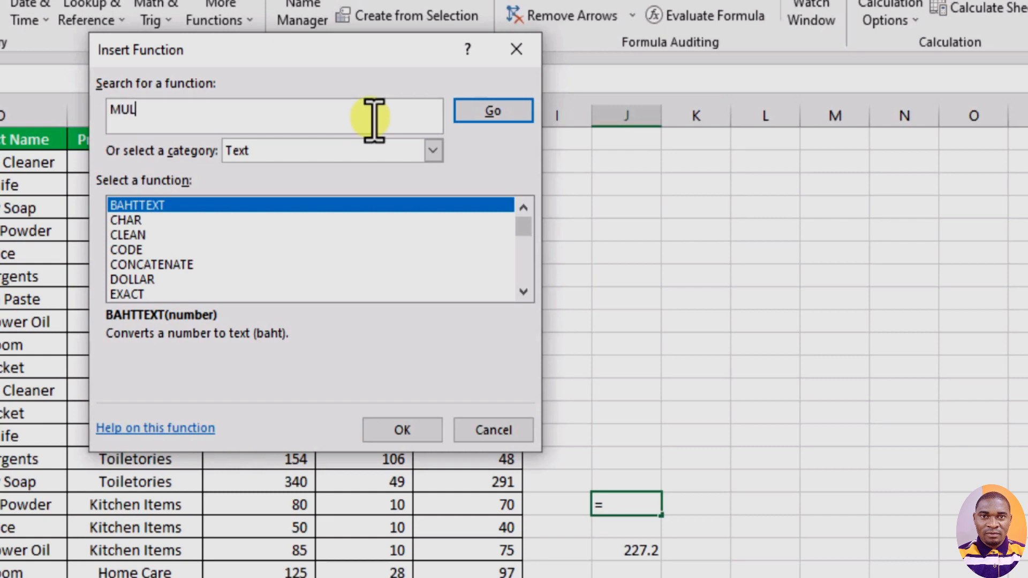
{"action": "type", "text": "MULT"}
{"action": "type", "text": "IPLY NUMB"}
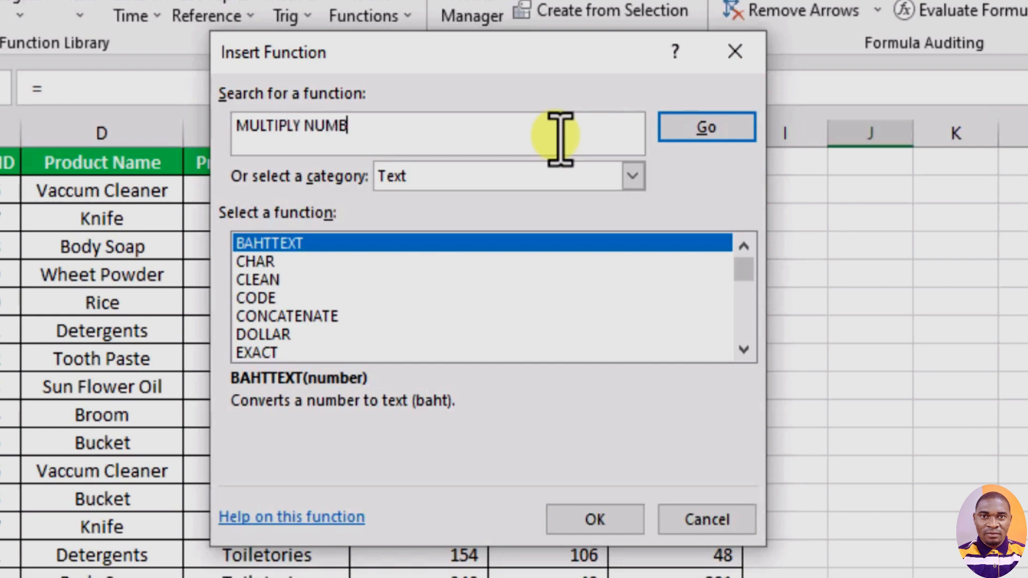
{"action": "type", "text": "ERS"}
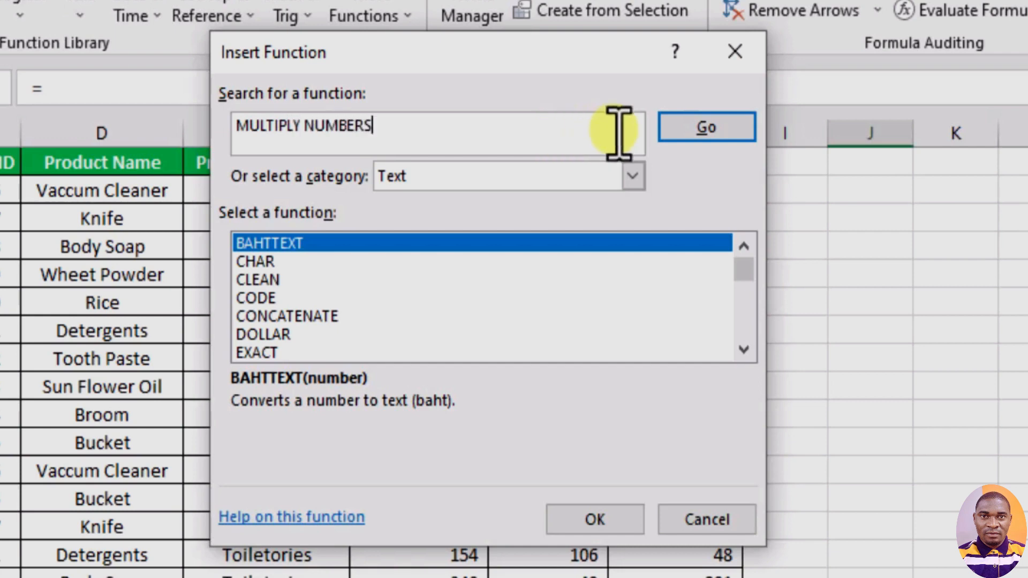
{"action": "left_click", "coordinate": [732, 128]}
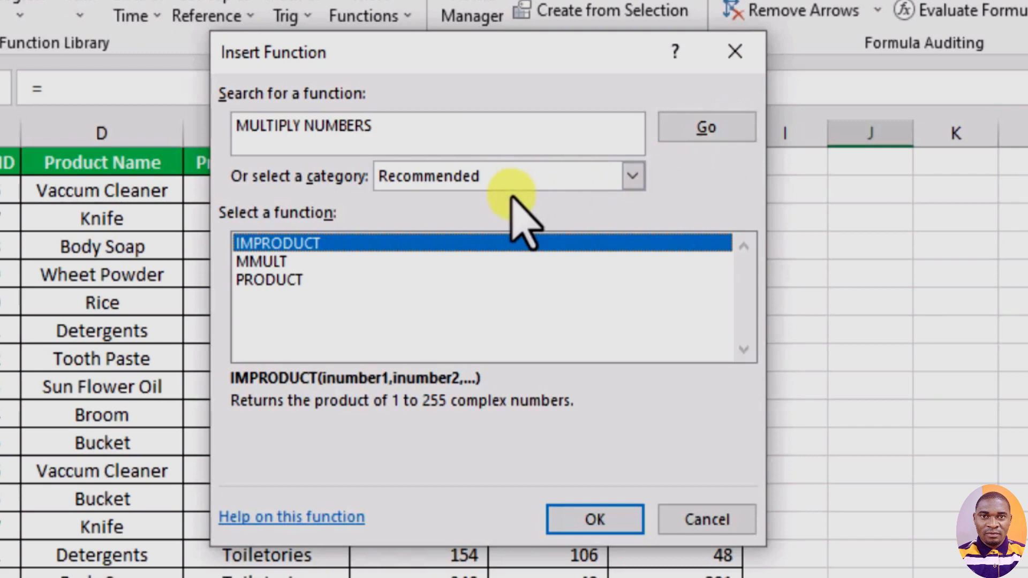
- Insert the PRODUCT function in cell J17 with Stock_Out[Current Stock] as its Number1 argument
{"action": "left_click", "coordinate": [266, 280]}
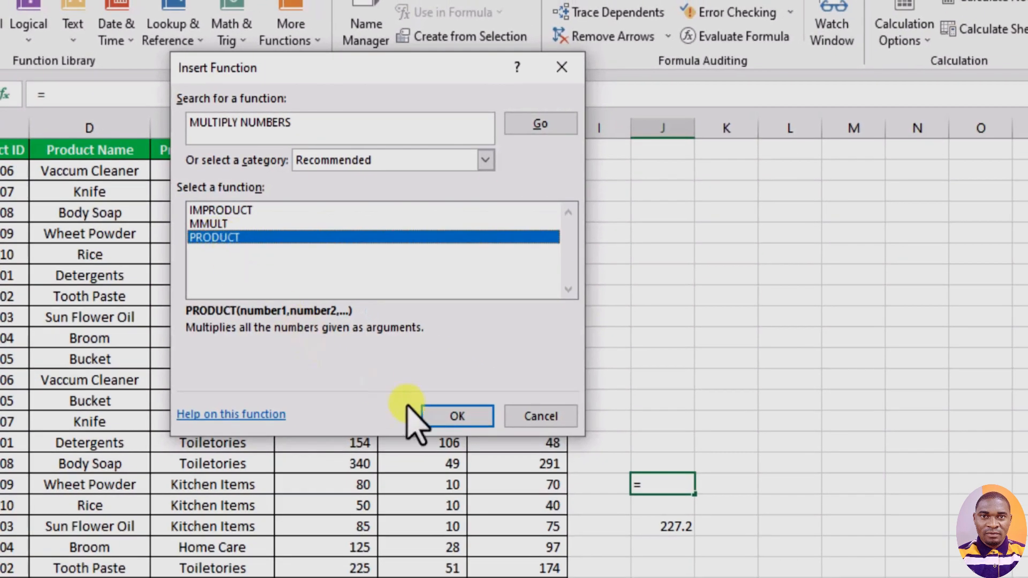
{"action": "left_click", "coordinate": [456, 419]}
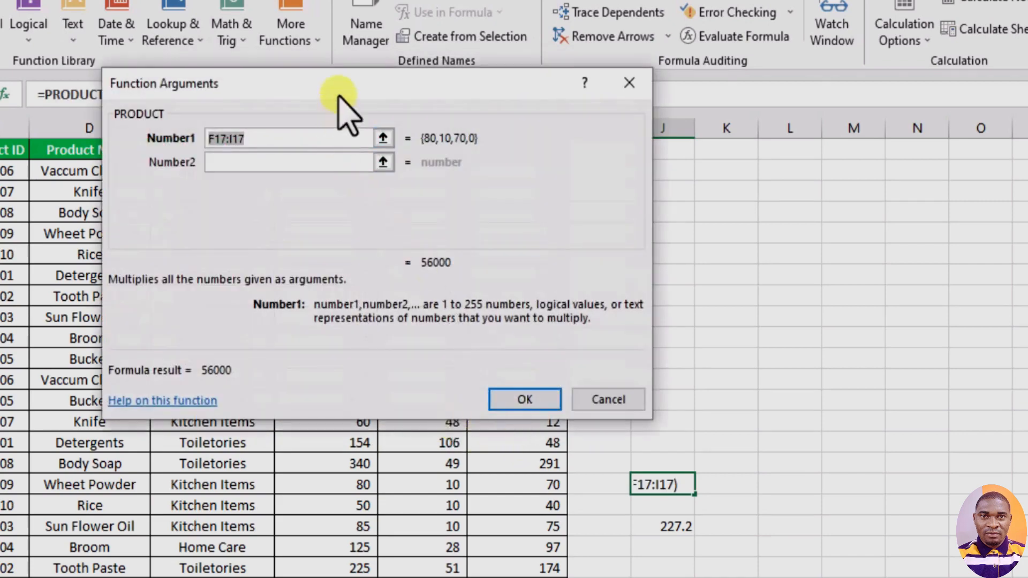
{"action": "left_click_drag", "start_coordinate": [338, 97], "coordinate": [497, 90]}
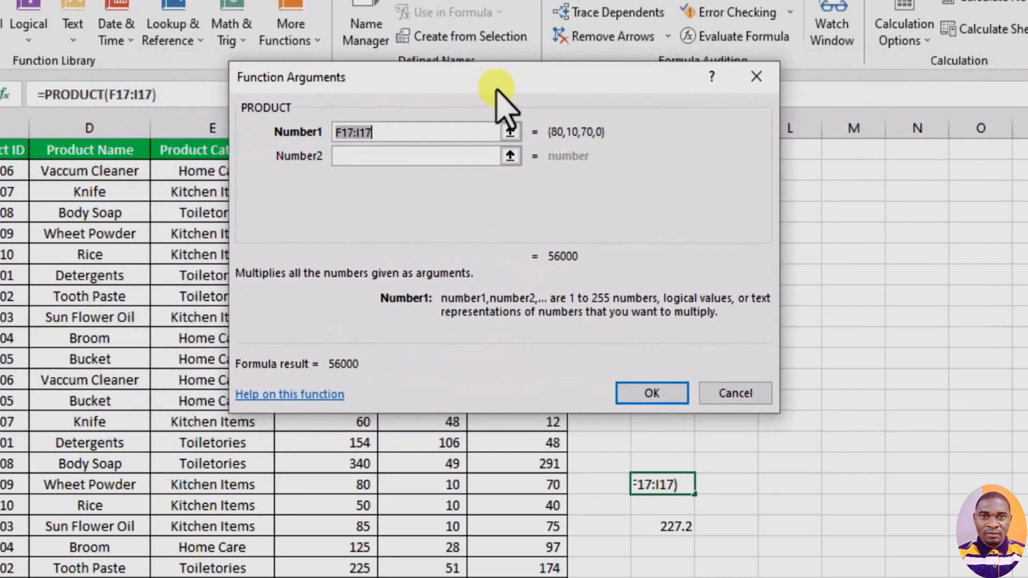
{"action": "left_click", "coordinate": [510, 131]}
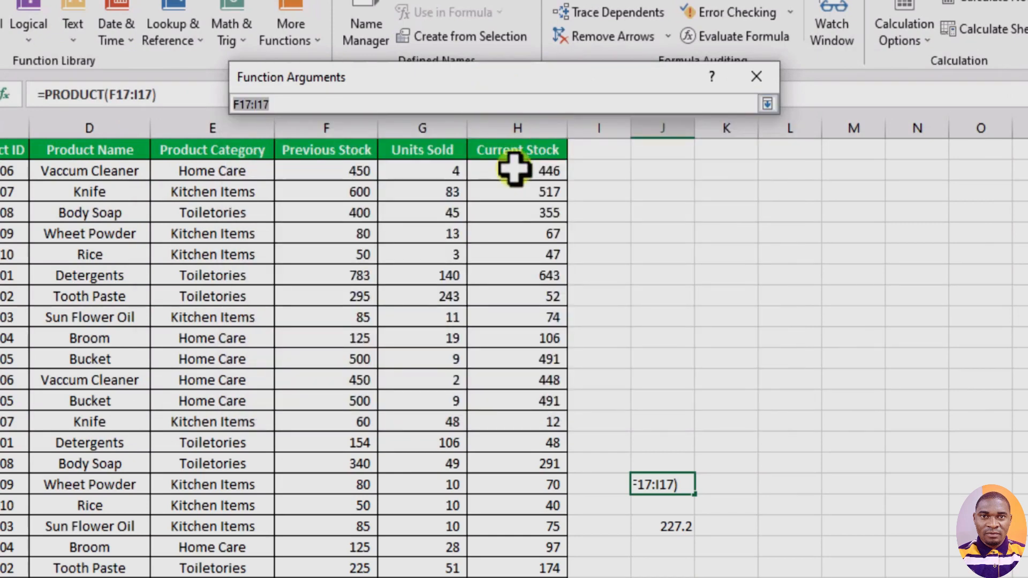
{"action": "left_click_drag", "start_coordinate": [515, 169], "coordinate": [511, 560]}
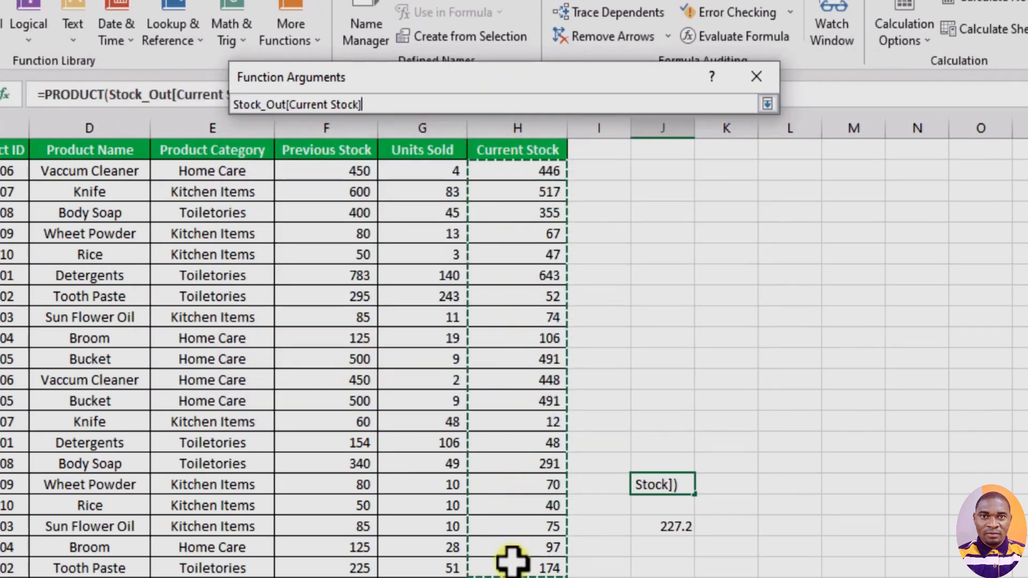
{"action": "left_click", "coordinate": [769, 105]}
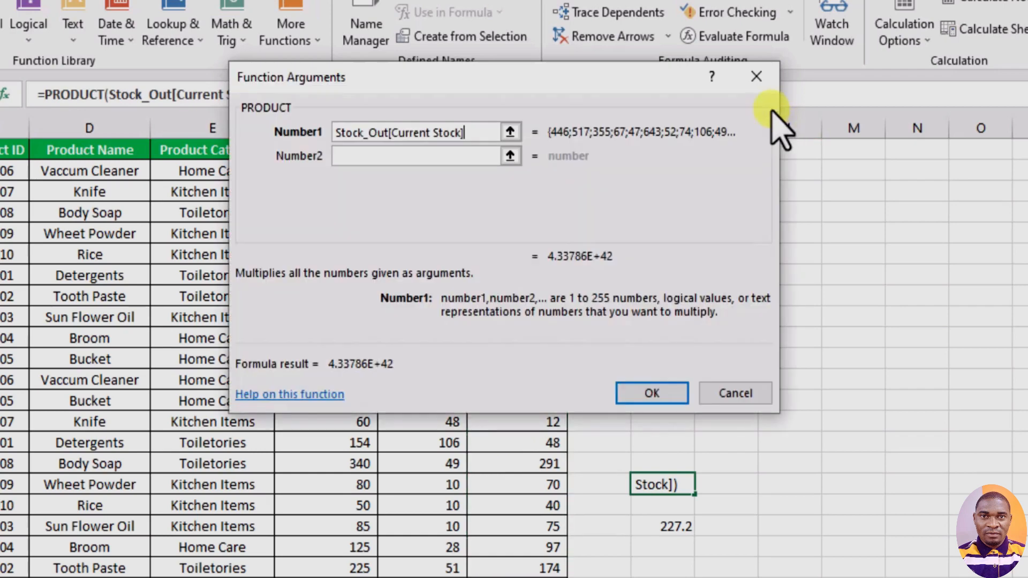
{"action": "left_click", "coordinate": [649, 388]}
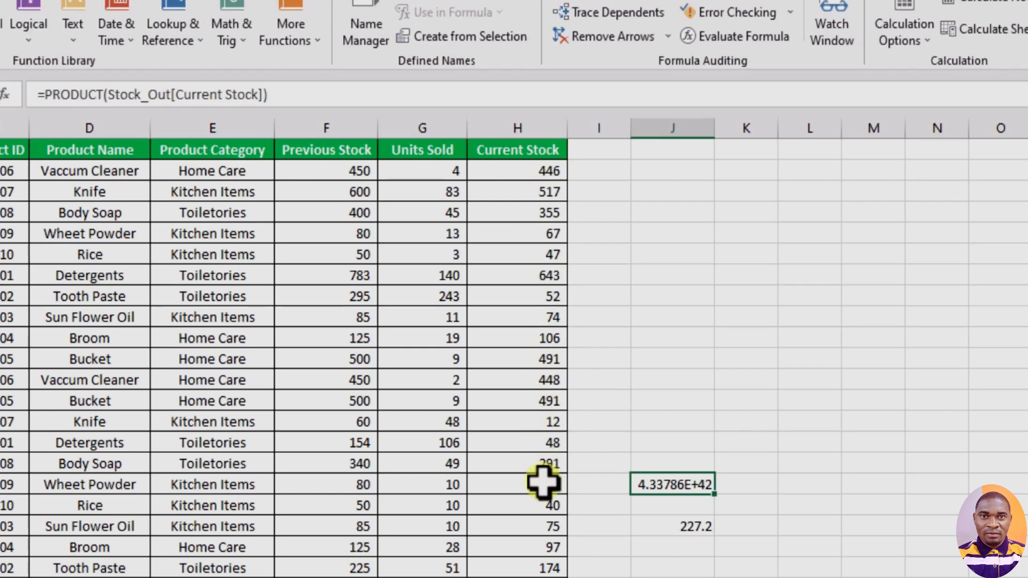
- Start inserting a function in cell J13, search for PRODUCT and choose the PRODUCT function
{"action": "left_click", "coordinate": [342, 170]}
{"action": "left_click", "coordinate": [429, 174]}
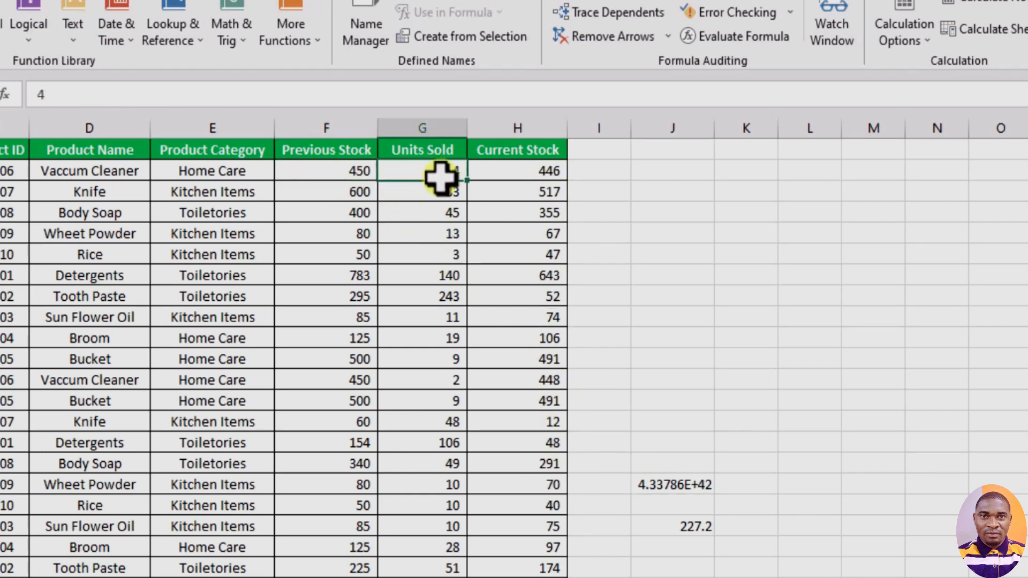
{"action": "left_click", "coordinate": [682, 399]}
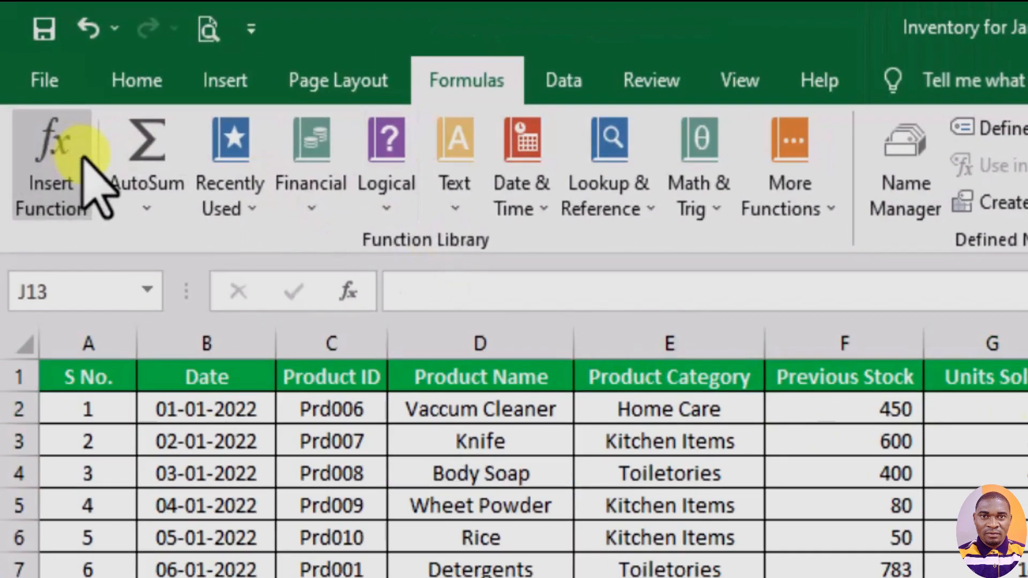
{"action": "left_click", "coordinate": [64, 161]}
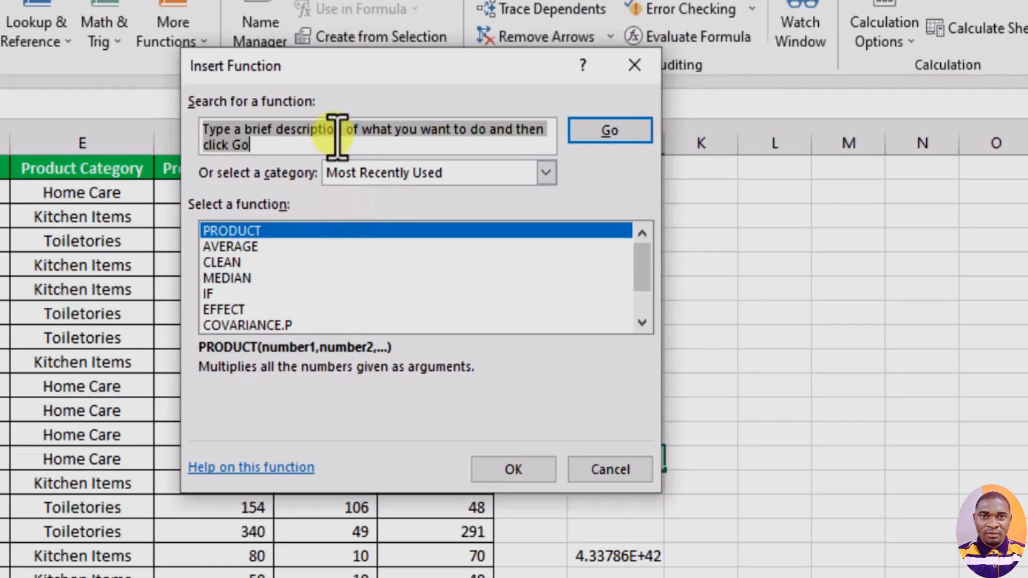
{"action": "type", "text": "PRODUCT"}
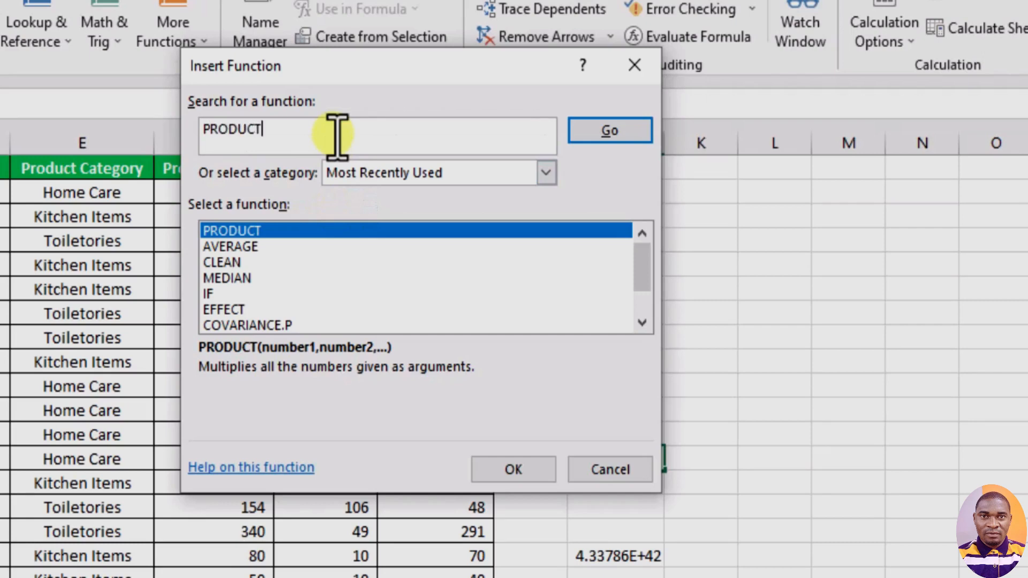
{"action": "left_click", "coordinate": [616, 133]}
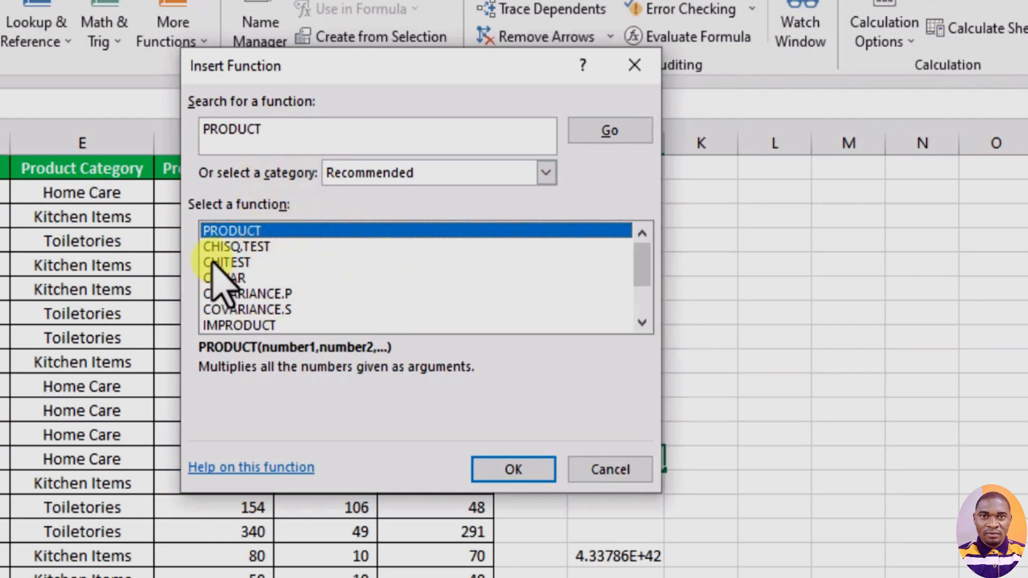
{"action": "left_click", "coordinate": [513, 470]}
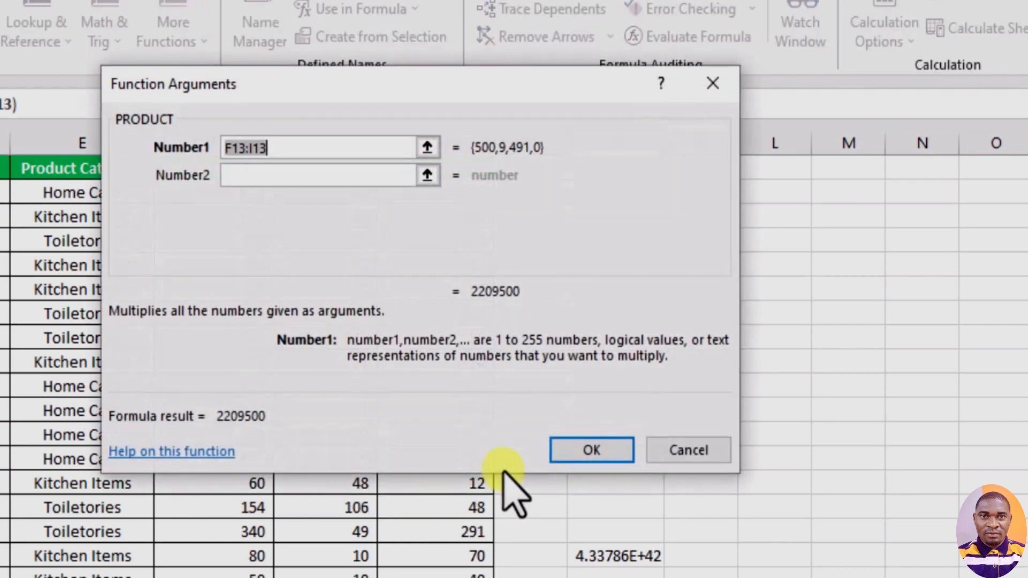
- Set PRODUCT's Number1 argument to F2 and Number2 to G2, and accept the formula
{"action": "left_click_drag", "start_coordinate": [375, 81], "coordinate": [760, 195]}
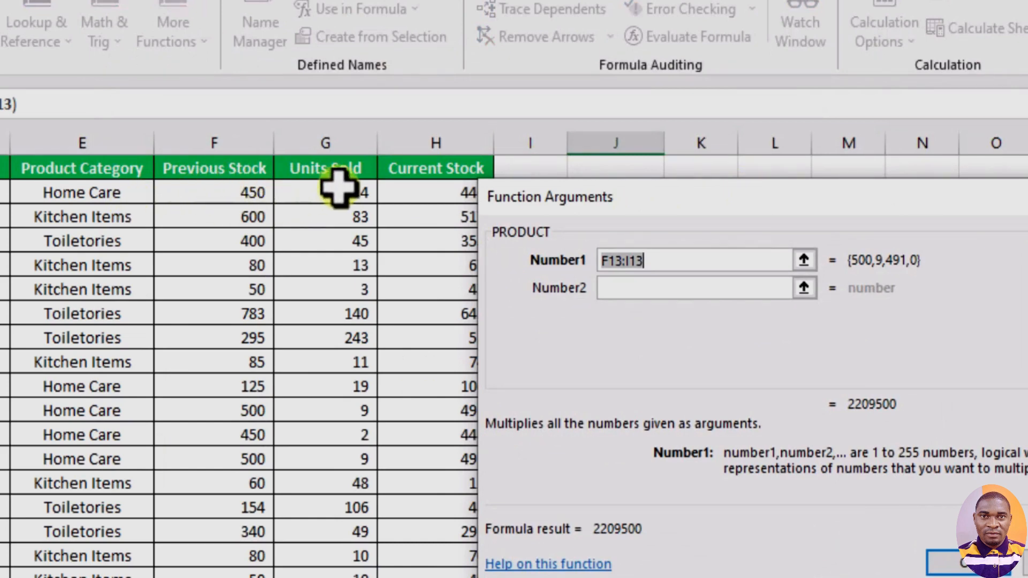
{"action": "left_click", "coordinate": [804, 261]}
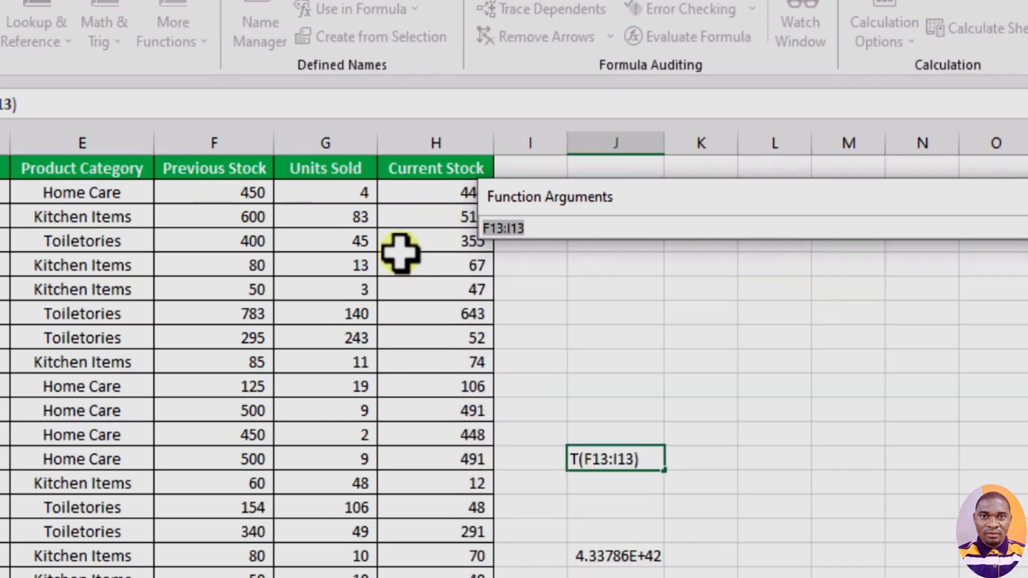
{"action": "left_click", "coordinate": [242, 193]}
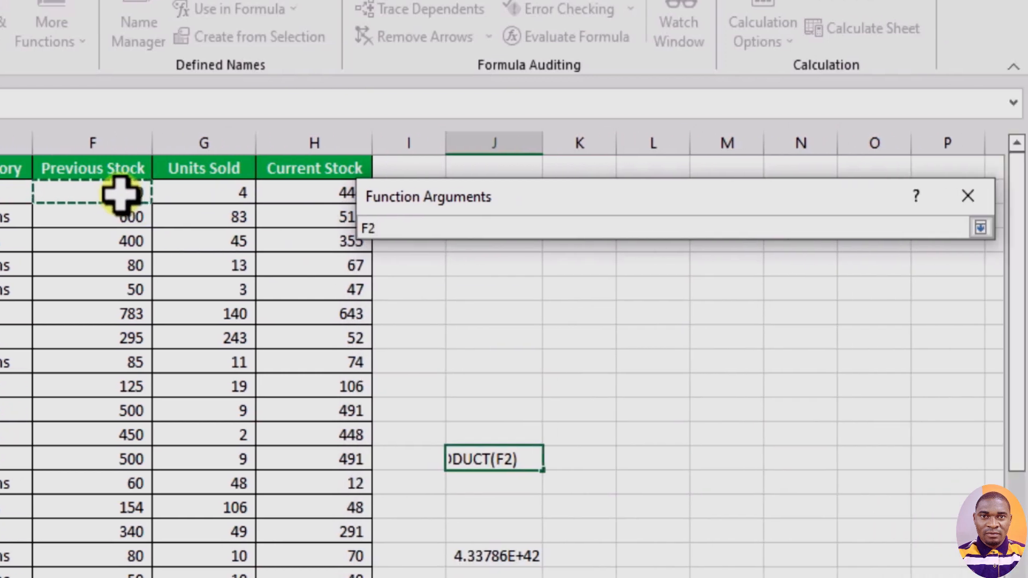
{"action": "left_click", "coordinate": [982, 228]}
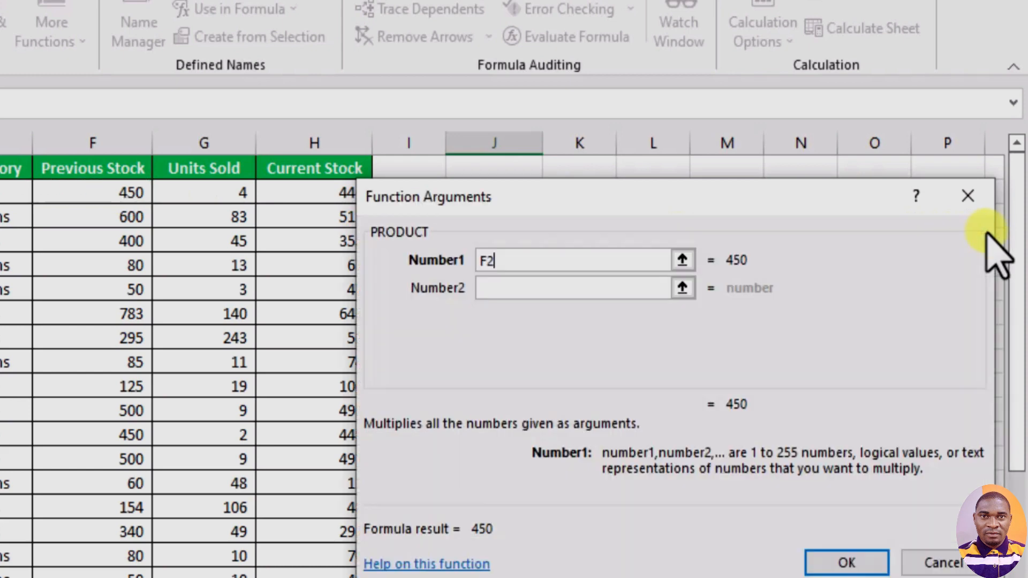
{"action": "left_click", "coordinate": [683, 288]}
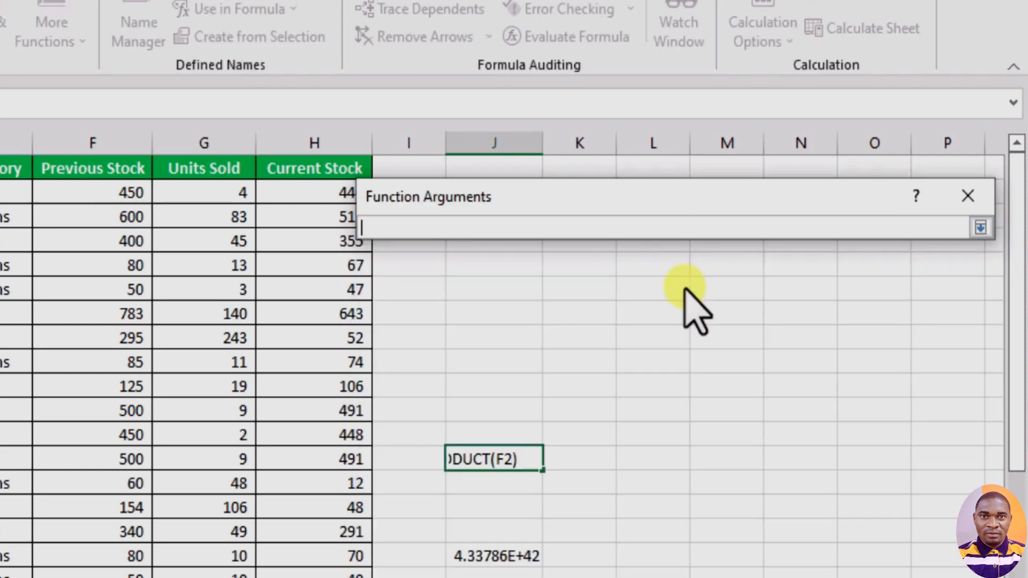
{"action": "left_click", "coordinate": [229, 193]}
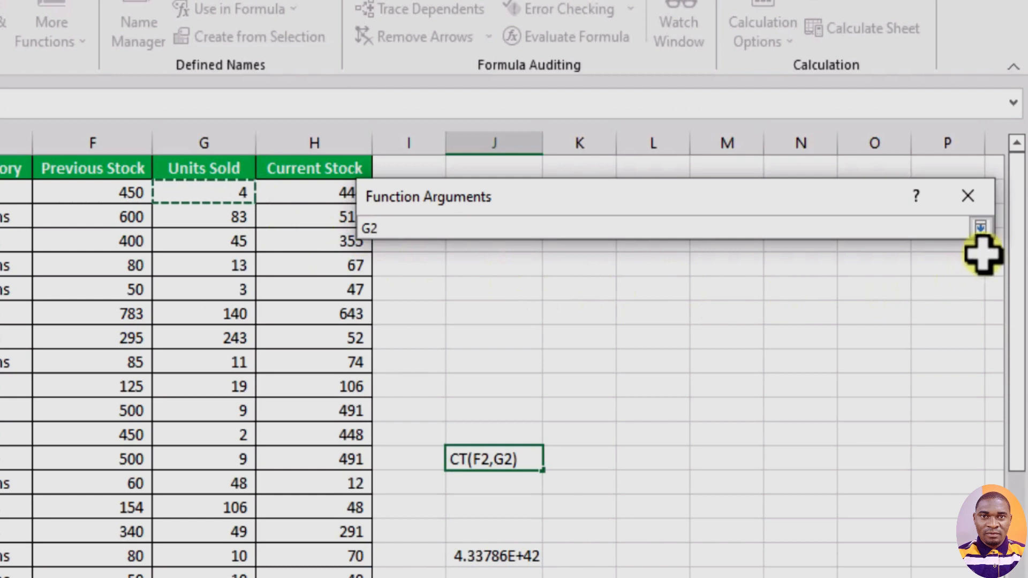
{"action": "left_click", "coordinate": [981, 229]}
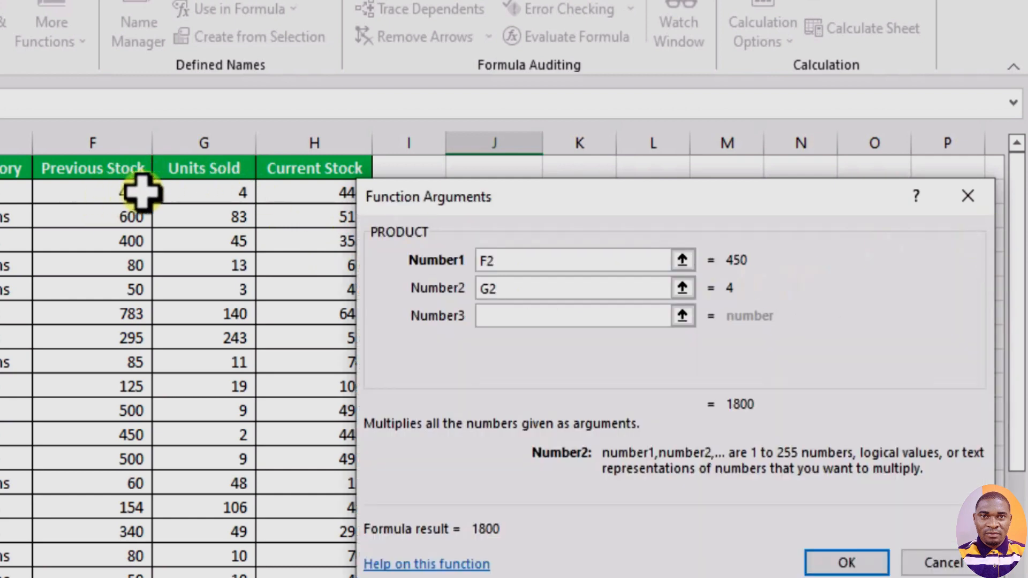
{"action": "left_click", "coordinate": [822, 562]}
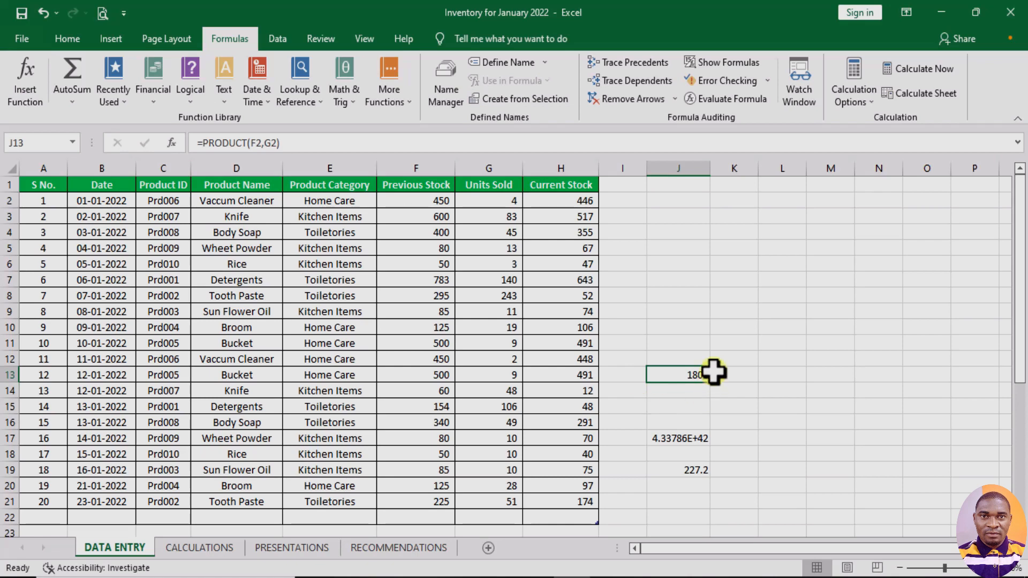
- Enter the formula =SUM(Stock_Out[Current Stock]) directly in cell J11, picking SUM from the function suggestions
{"action": "left_click", "coordinate": [676, 337]}
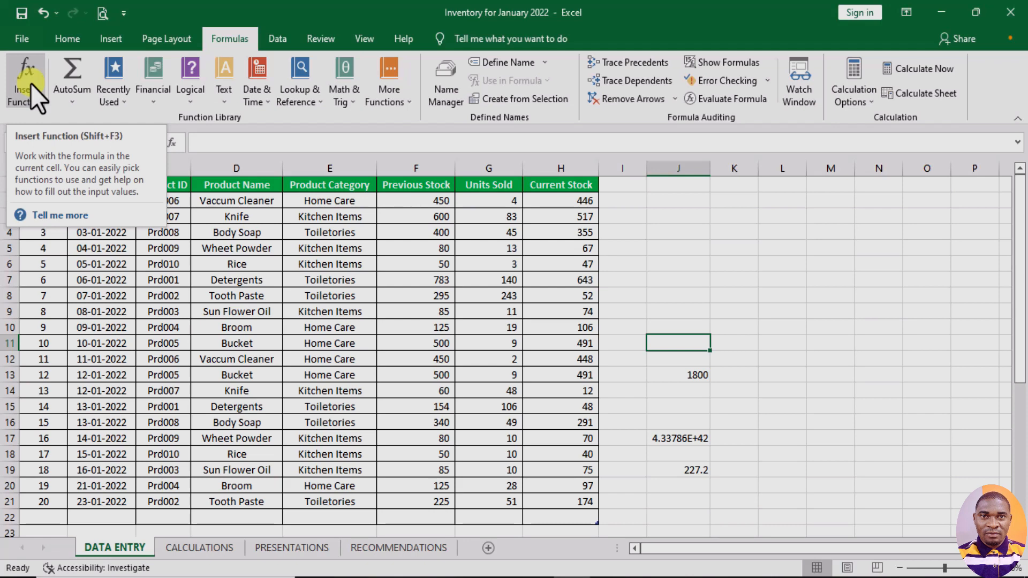
{"action": "double_click", "coordinate": [667, 344]}
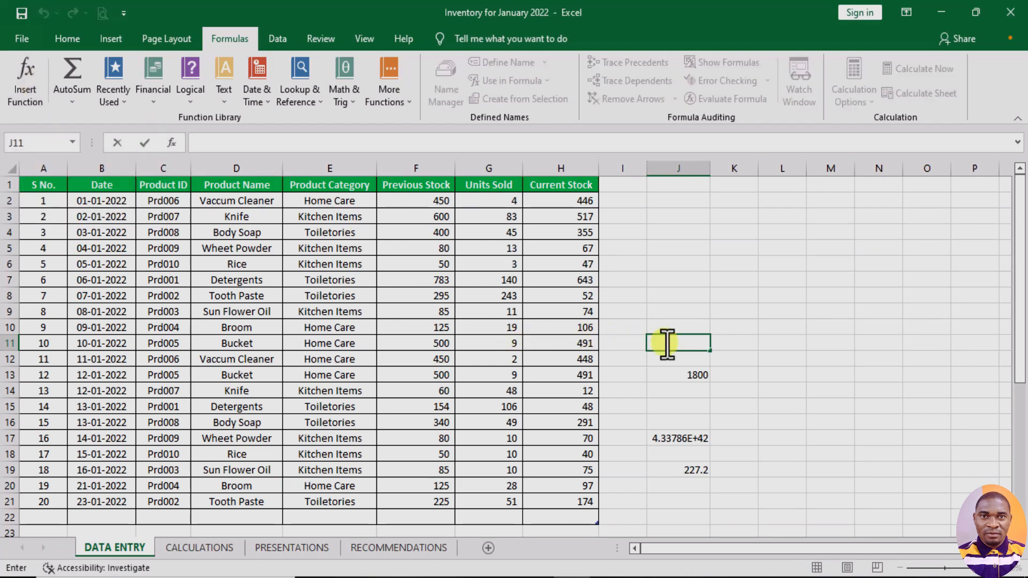
{"action": "type", "text": "="}
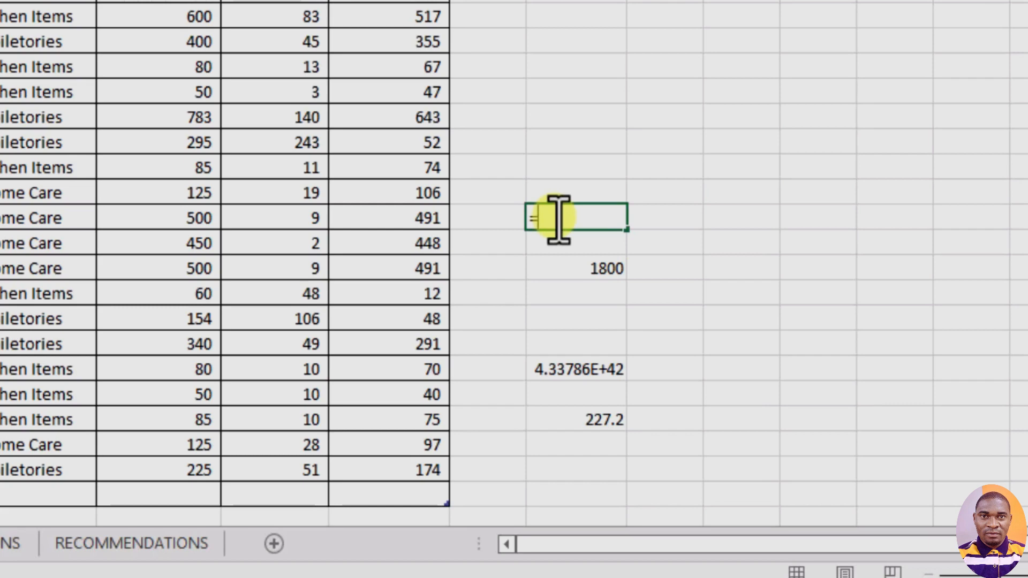
{"action": "type", "text": "S"}
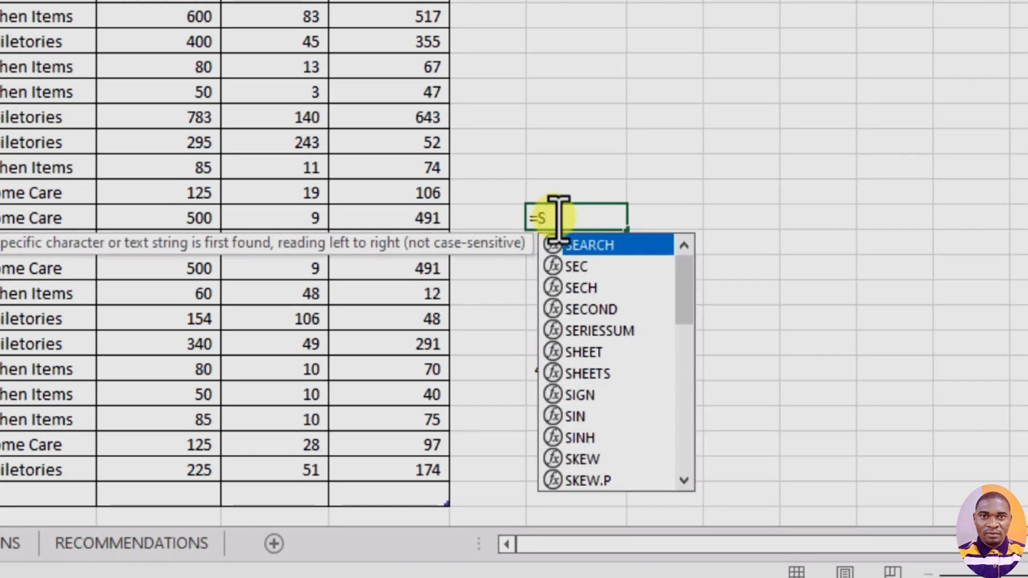
{"action": "type", "text": "U"}
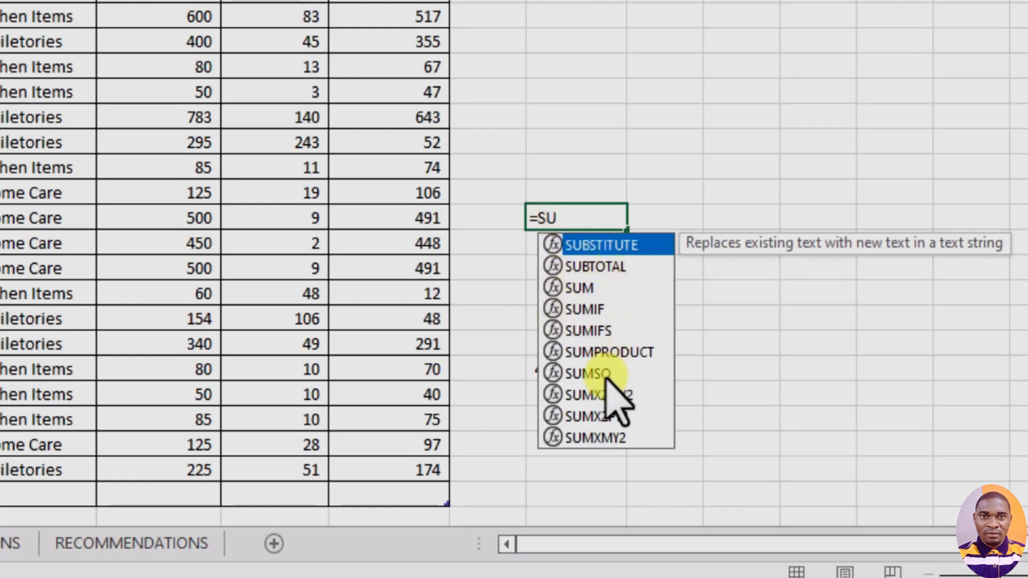
{"action": "double_click", "coordinate": [590, 289]}
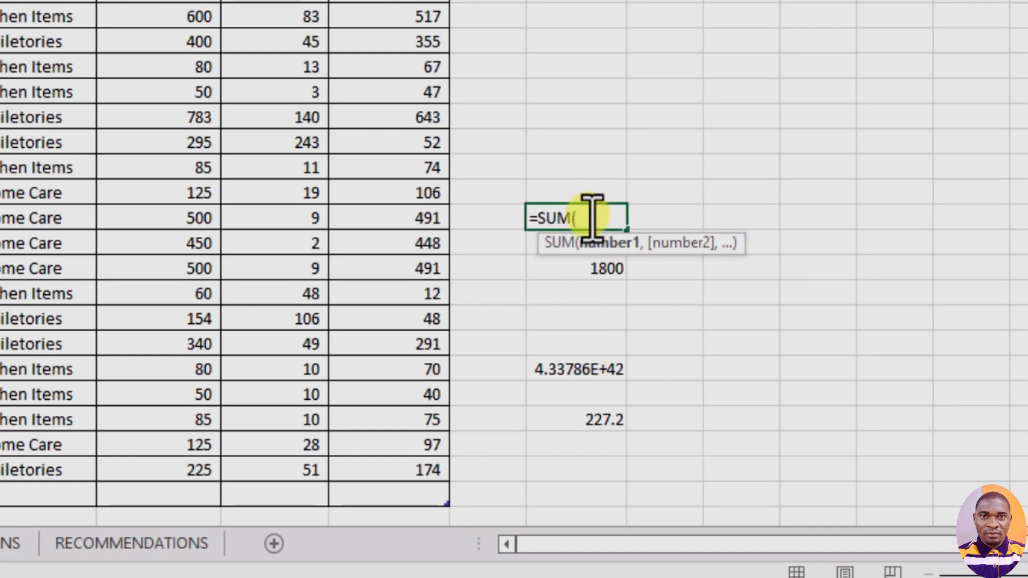
{"action": "left_click_drag", "start_coordinate": [421, 16], "coordinate": [430, 476]}
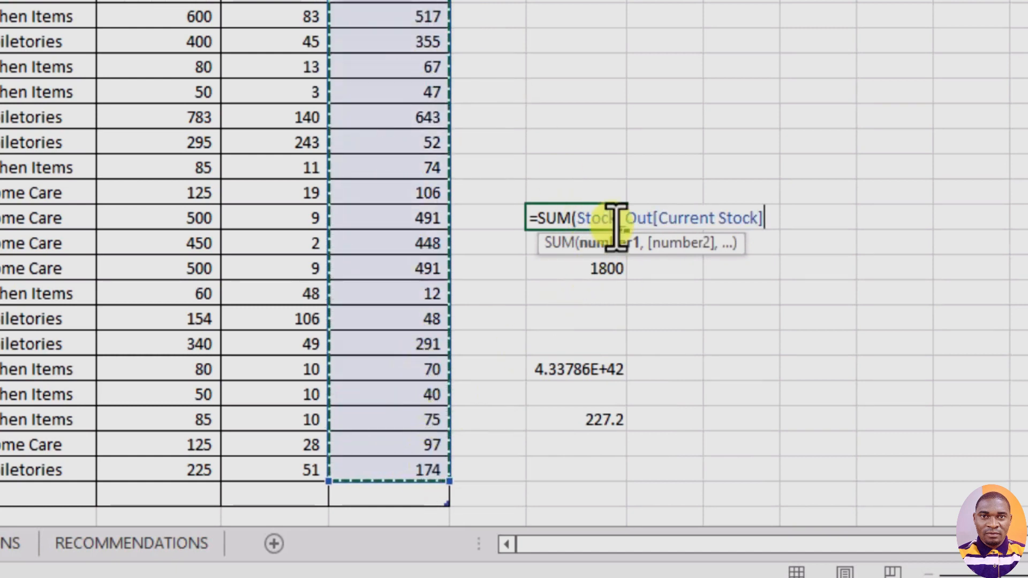
{"action": "type", "text": ")"}
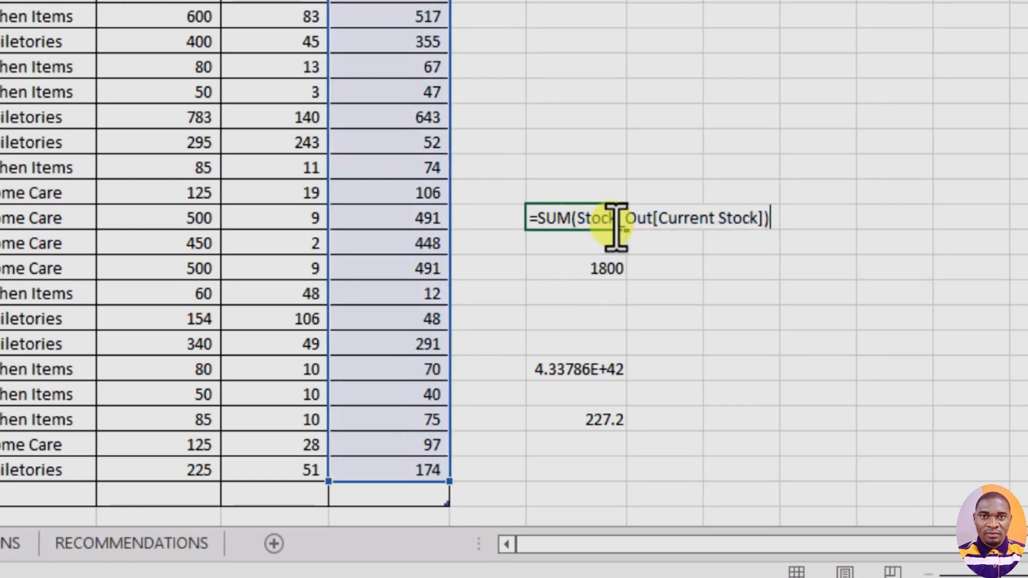
{"action": "key", "text": "Return"}
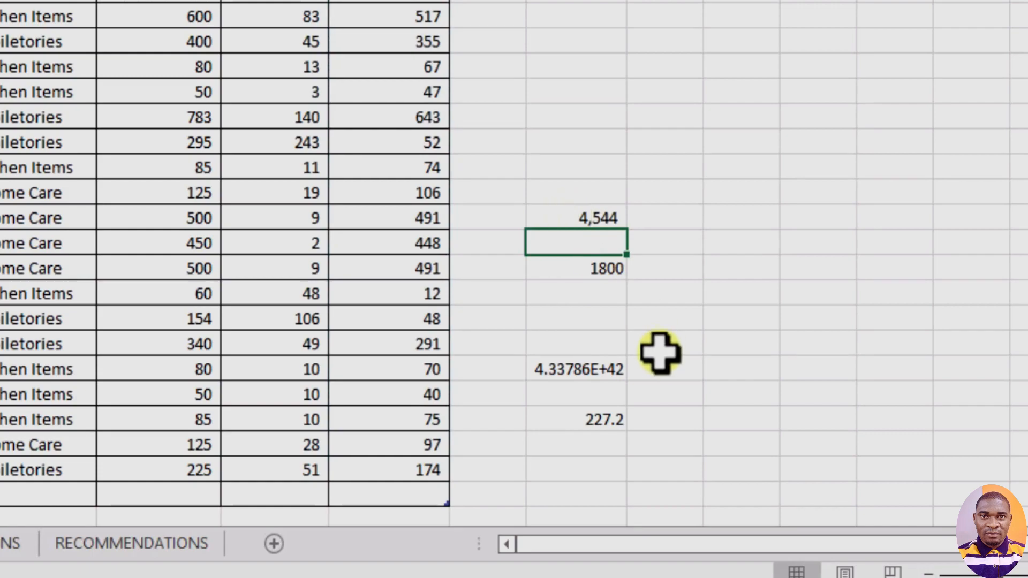
- Bring up the function suggestions for =AVE in cell J26 and discard the entry
{"action": "left_click", "coordinate": [748, 468]}
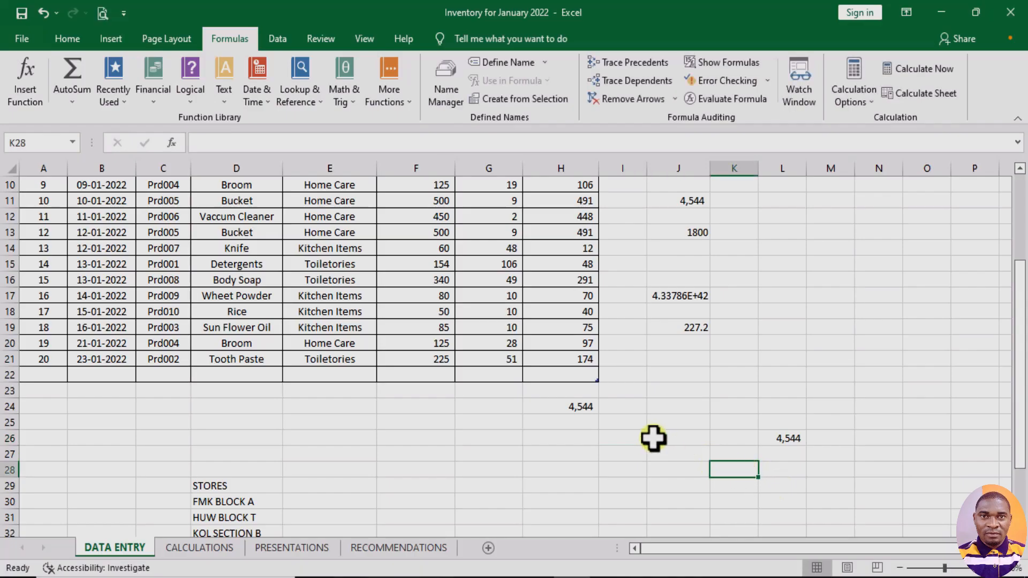
{"action": "left_click", "coordinate": [663, 439]}
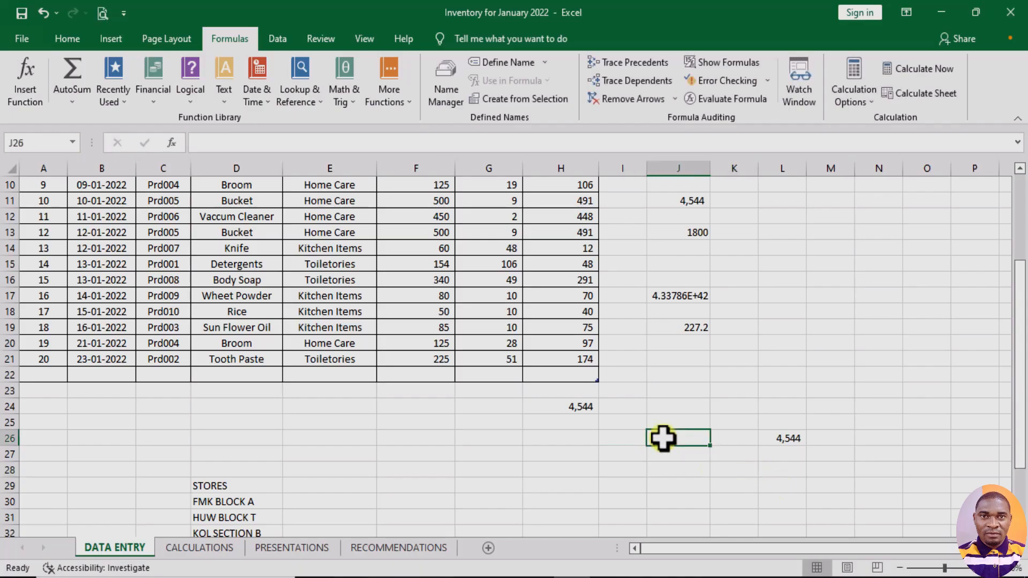
{"action": "type", "text": "="}
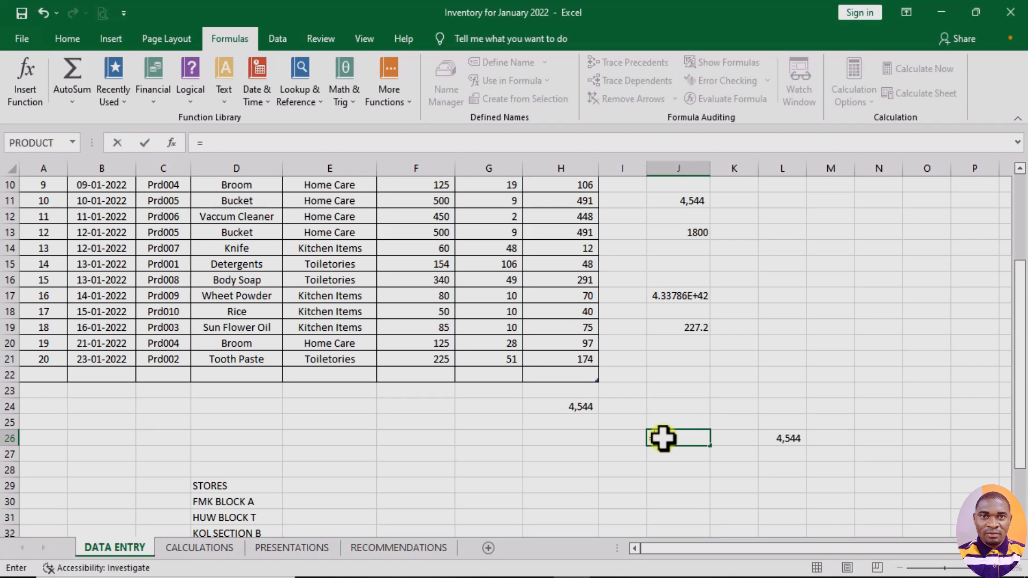
{"action": "type", "text": "AV"}
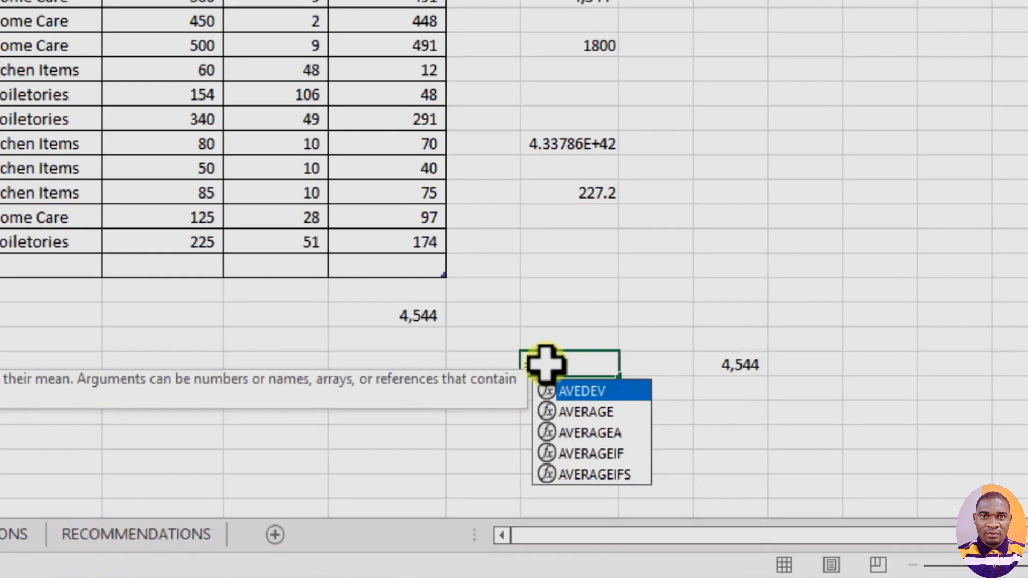
{"action": "type", "text": "E"}
{"action": "scroll", "coordinate": [572, 358], "scroll_direction": "down", "scroll_amount": 3}
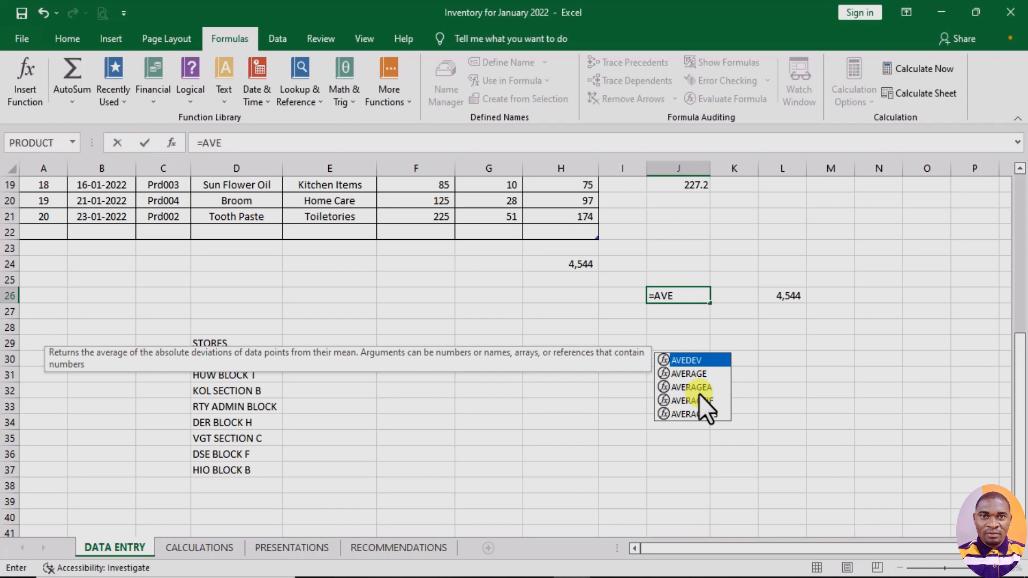
{"action": "key", "text": "BackSpace"}
{"action": "key", "text": "BackSpace"}
{"action": "key", "text": "BackSpace"}
{"action": "key", "text": "BackSpace"}
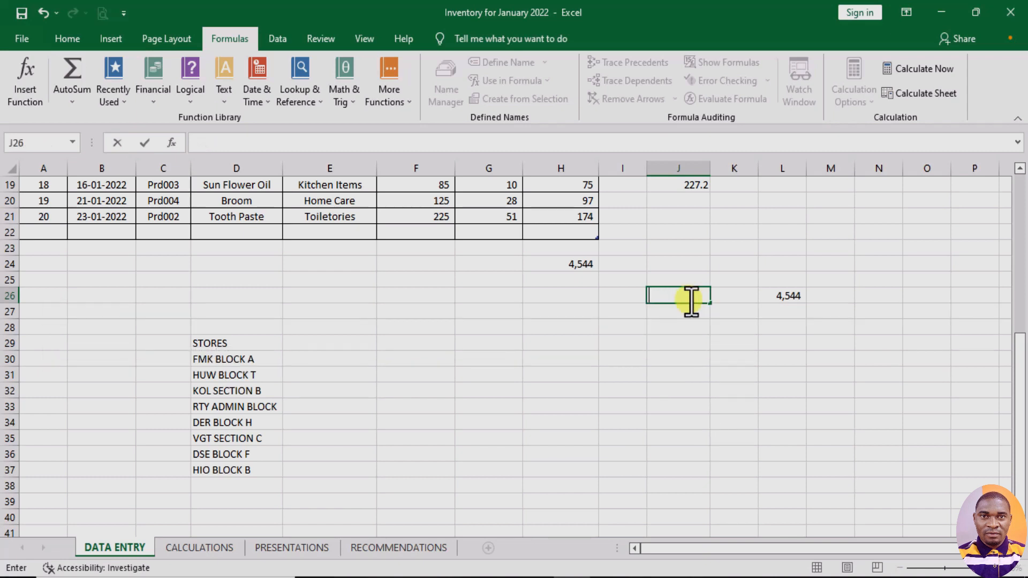
{"action": "key", "text": "Return"}
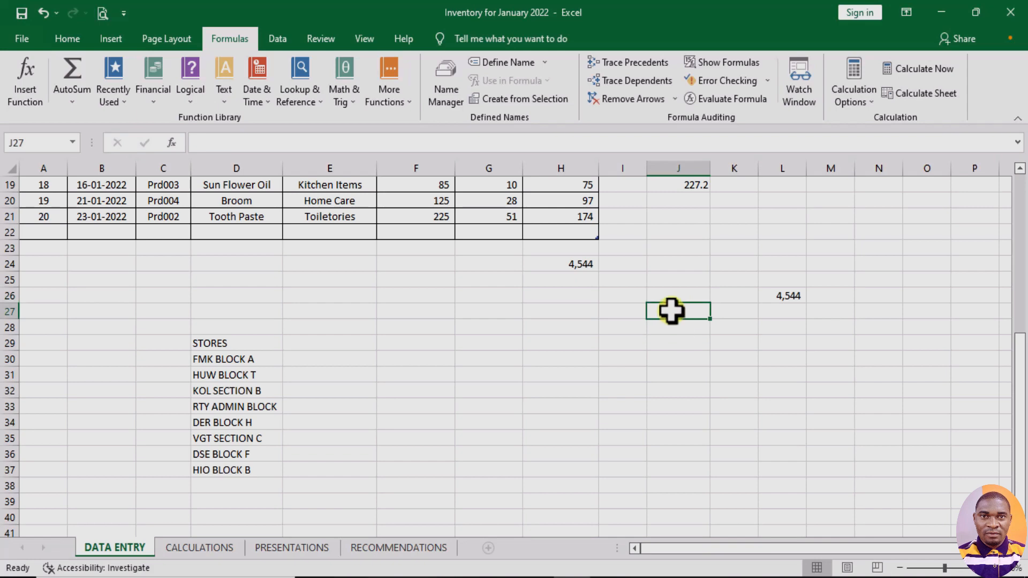
- Start inserting a function in cell J27 and search for functions matching SUBTRACT NUMBER
{"action": "scroll", "coordinate": [672, 316], "scroll_direction": "up", "scroll_amount": 6}
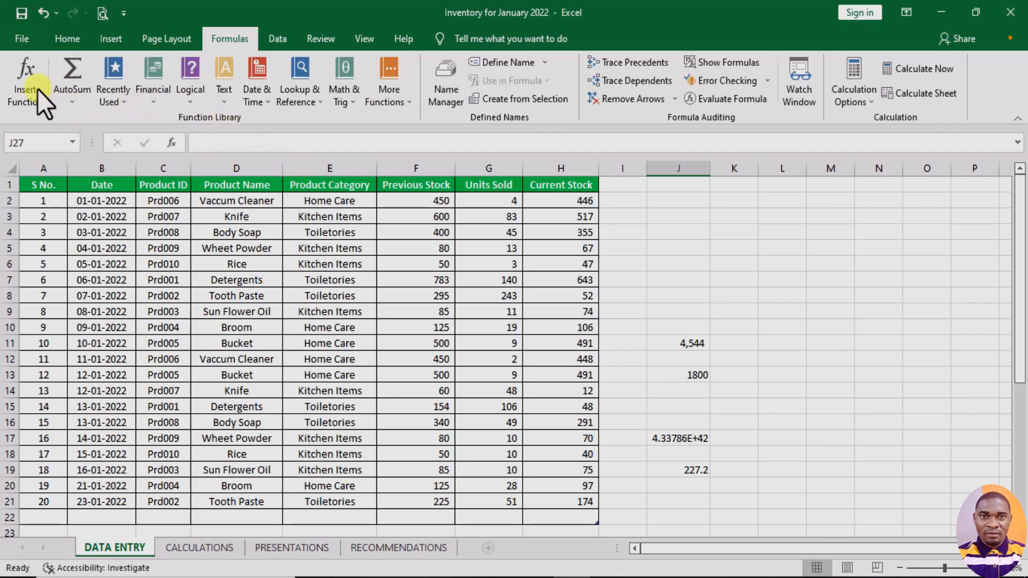
{"action": "left_click", "coordinate": [22, 85]}
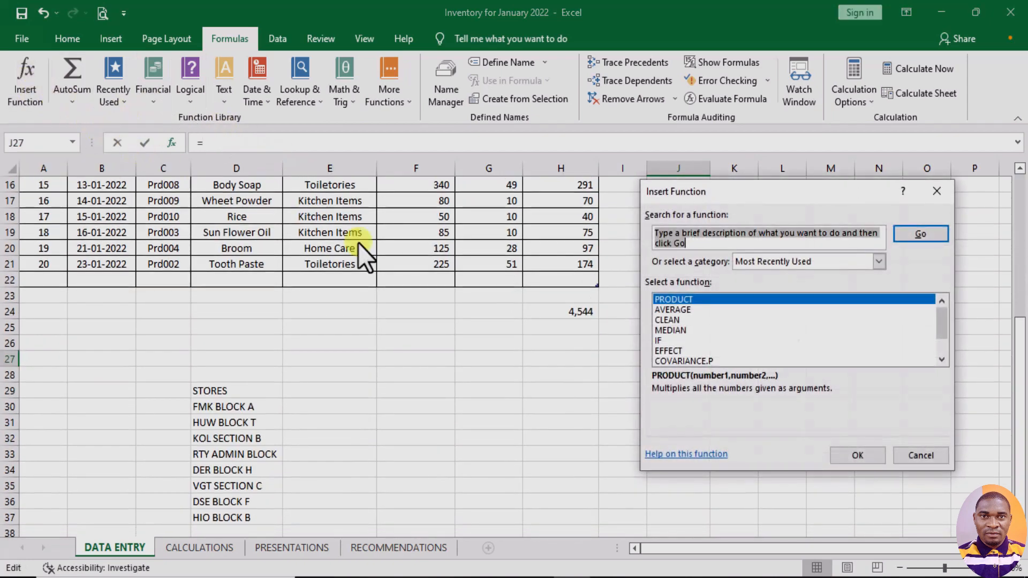
{"action": "left_click_drag", "start_coordinate": [815, 192], "coordinate": [358, 134]}
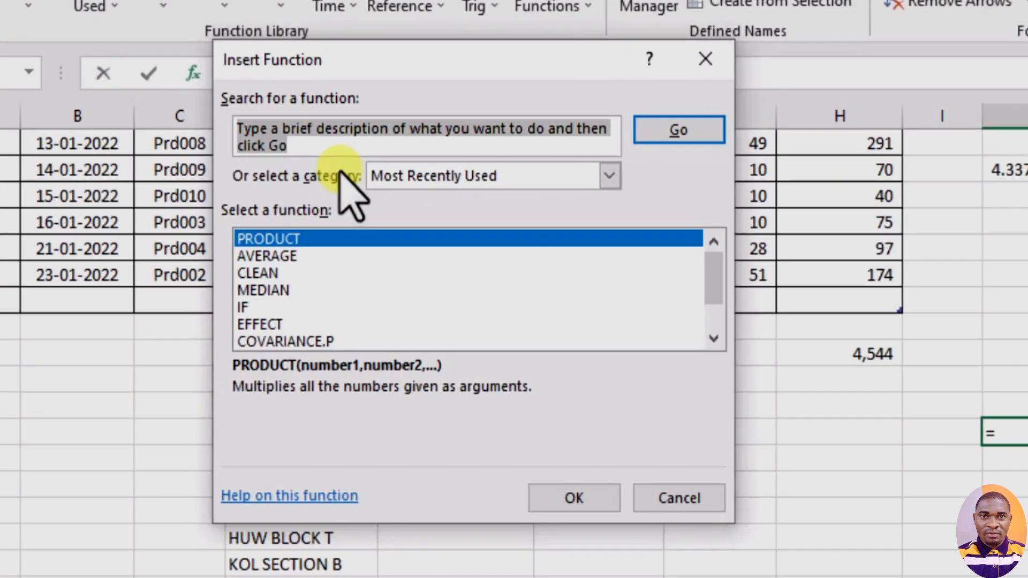
{"action": "type", "text": "SUB"}
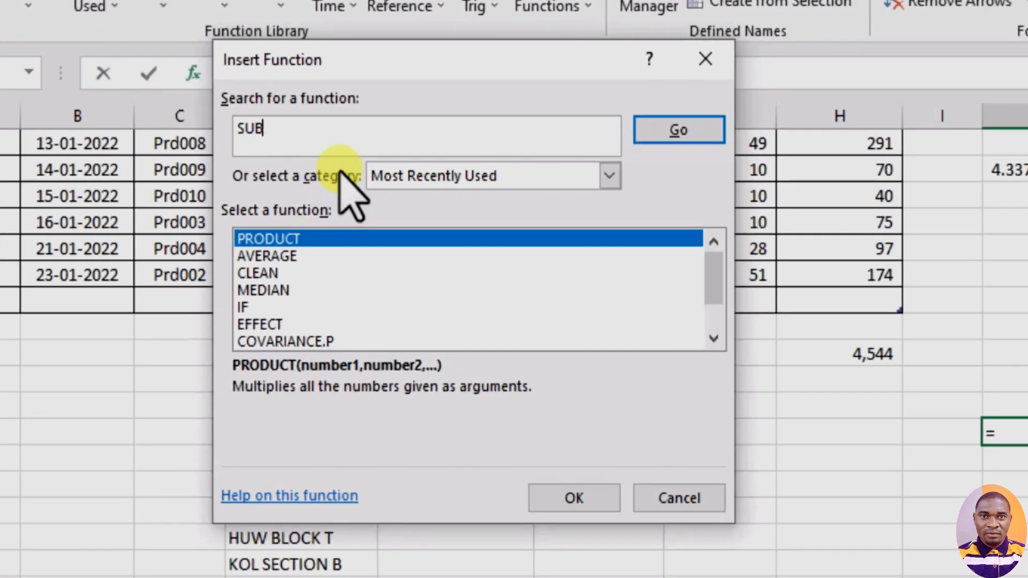
{"action": "type", "text": "TRACT NUMBER"}
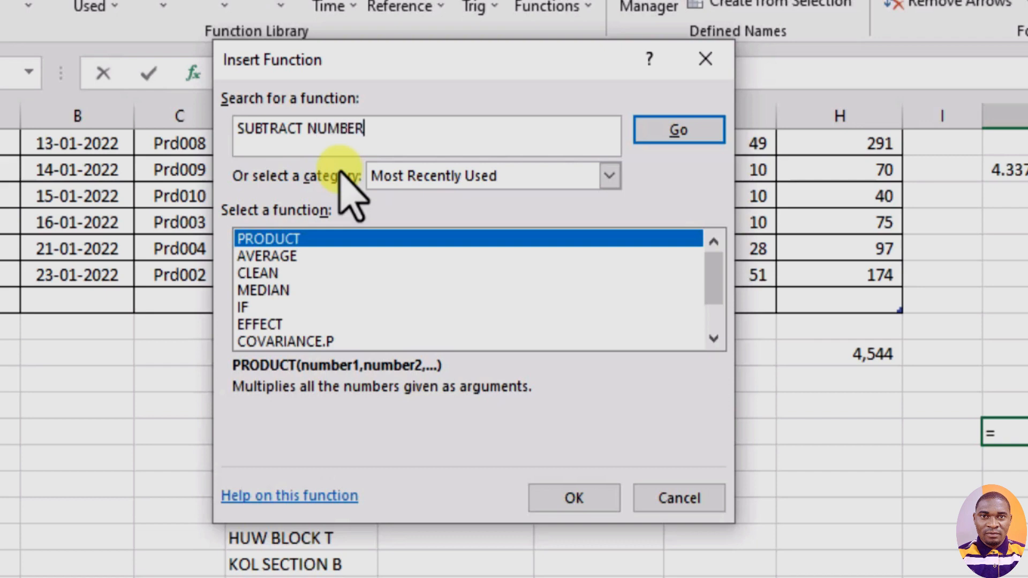
{"action": "left_click", "coordinate": [699, 126]}
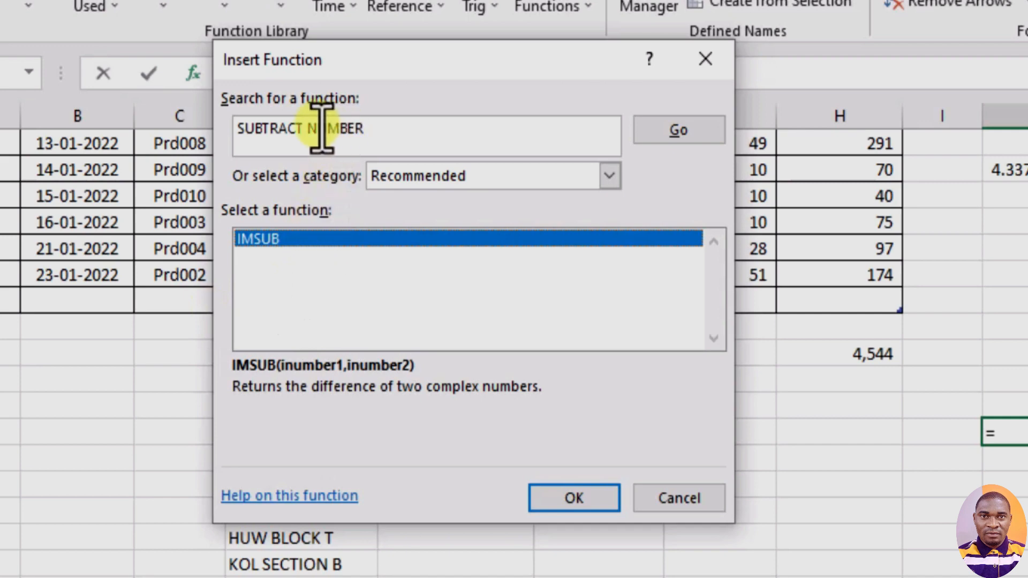
- Replace SUBTRACT with DIVIDE in the function search and run the search for DIVIDE NUMBER
{"action": "double_click", "coordinate": [251, 128]}
{"action": "type", "text": "D"}
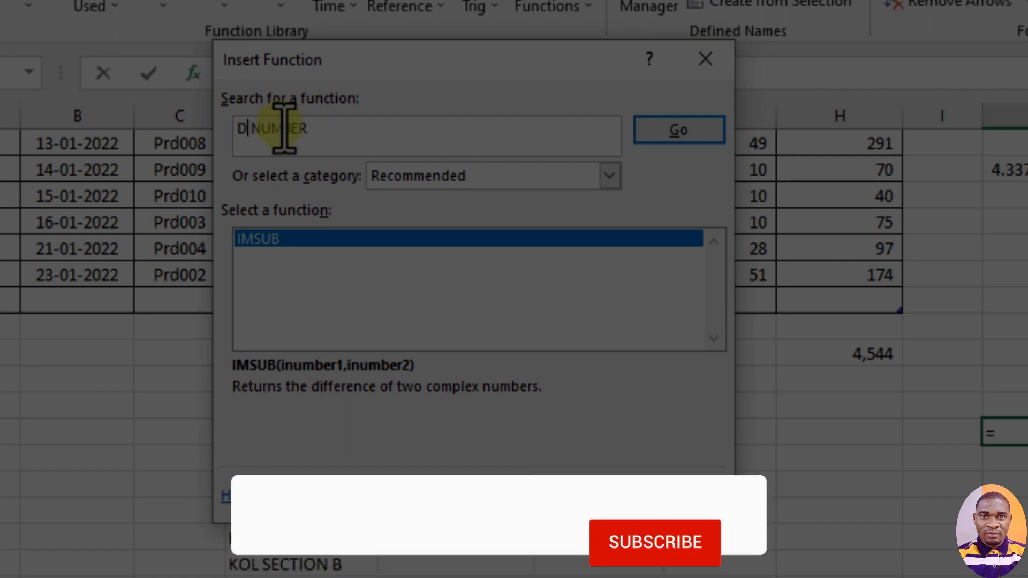
{"action": "type", "text": "IVIDE"}
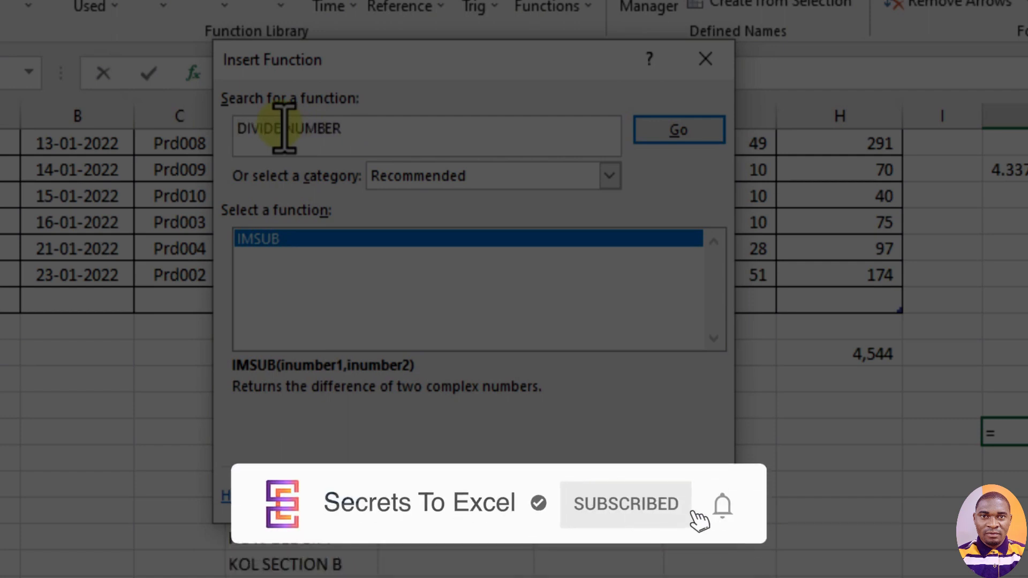
{"action": "left_click", "coordinate": [648, 138]}
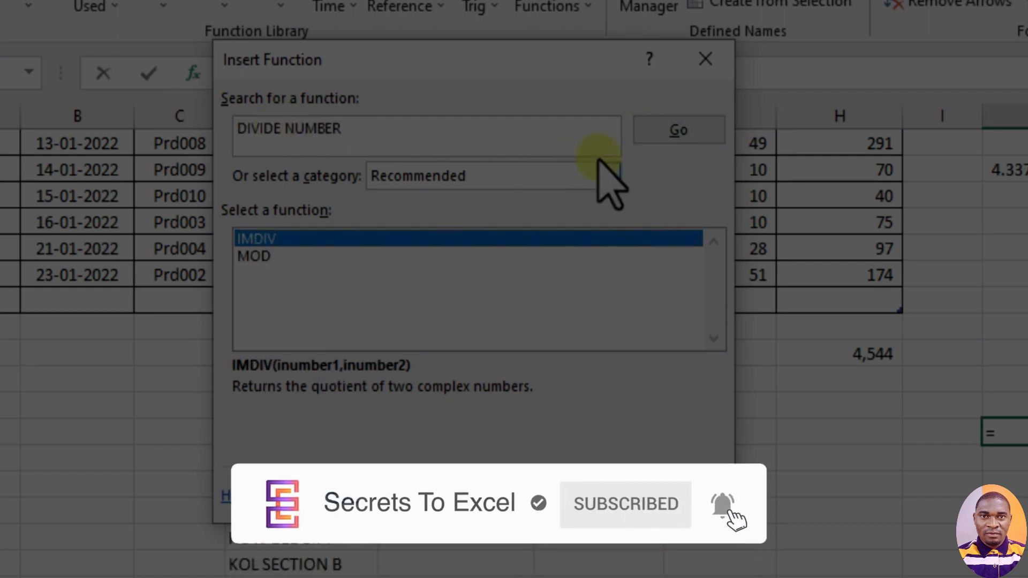
- Change the function search to MULTIPLY NUMBER and run it
{"action": "double_click", "coordinate": [260, 129]}
{"action": "type", "text": "MU"}
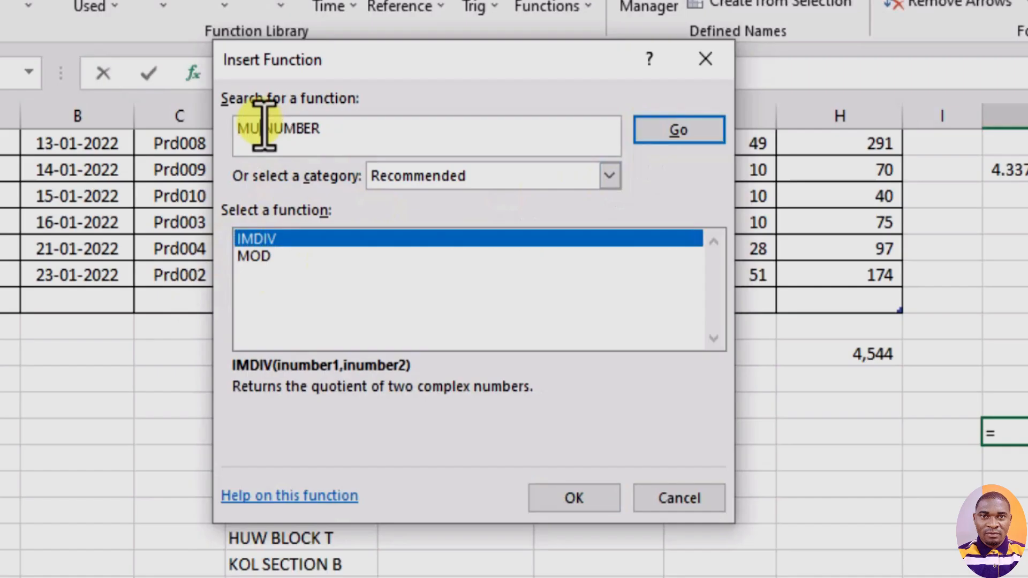
{"action": "type", "text": "LTIPLY"}
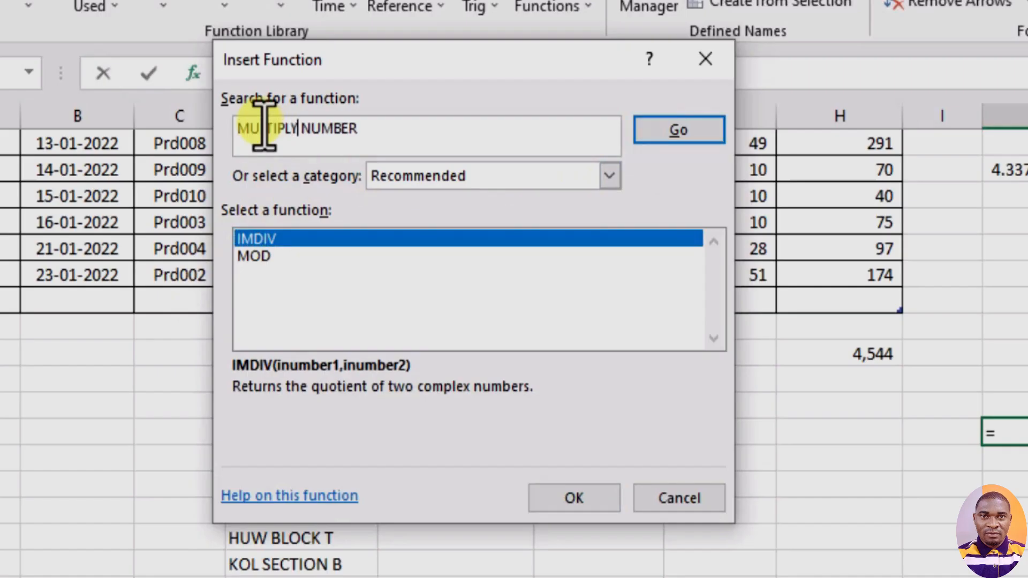
{"action": "left_click", "coordinate": [682, 127]}
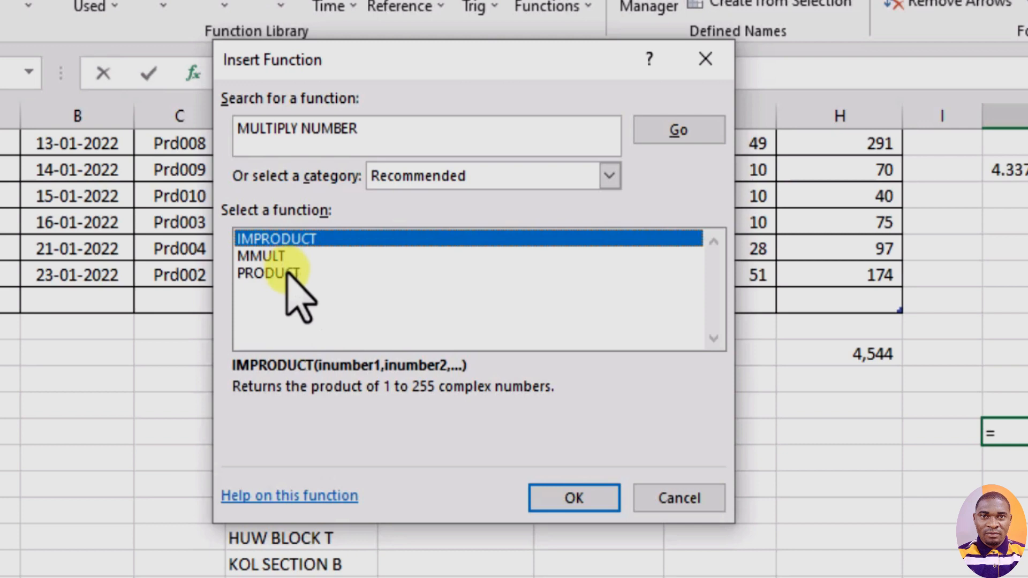
- Try to find a function by searching for HIGHEST NUMBER
{"action": "double_click", "coordinate": [274, 129]}
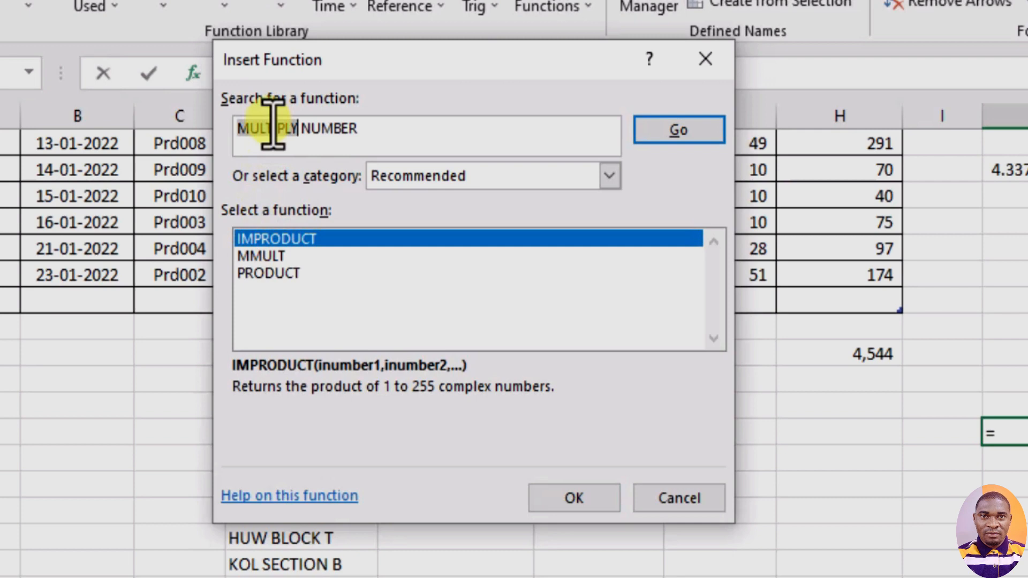
{"action": "type", "text": "HIG"}
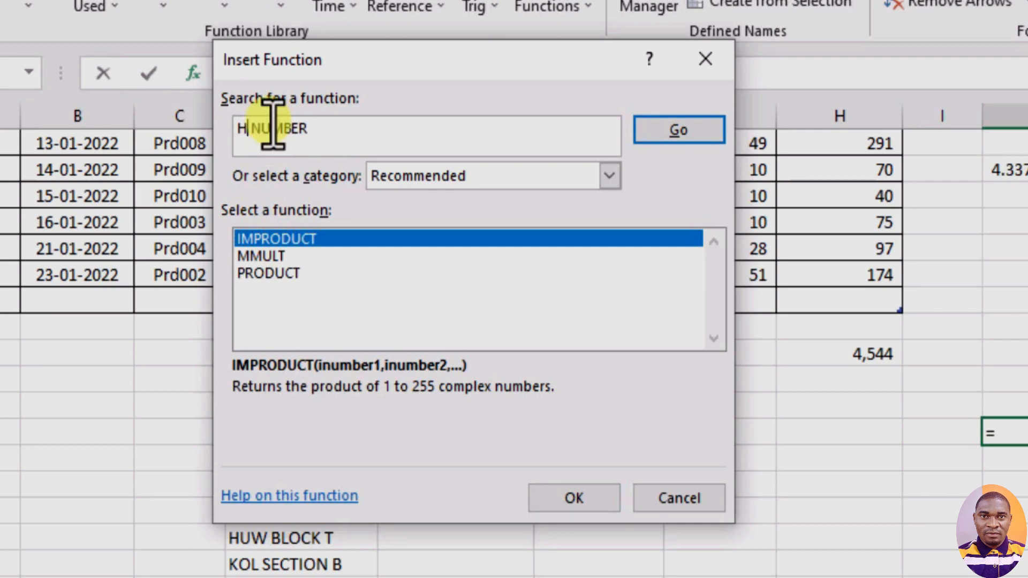
{"action": "type", "text": "H"}
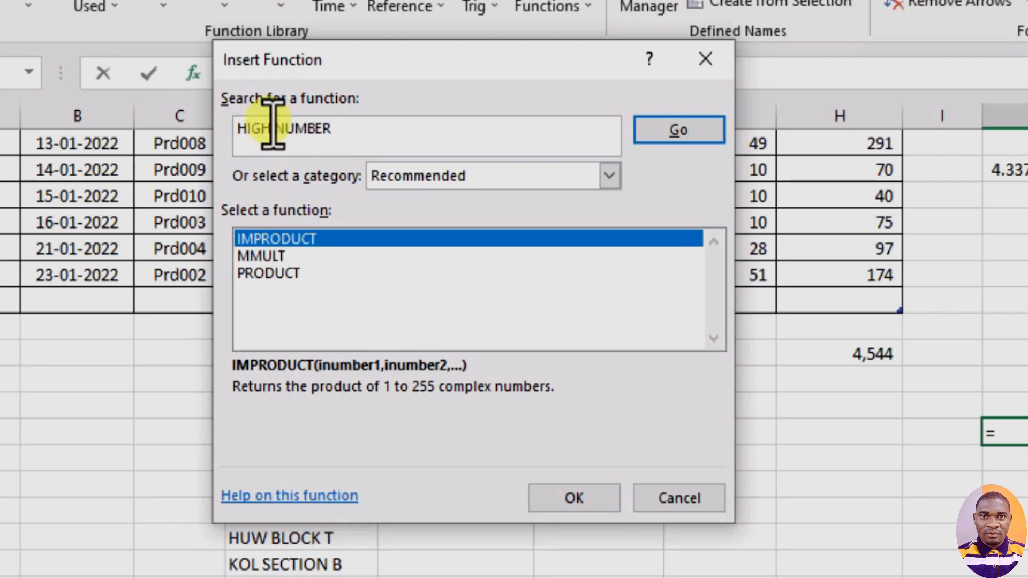
{"action": "type", "text": "EST"}
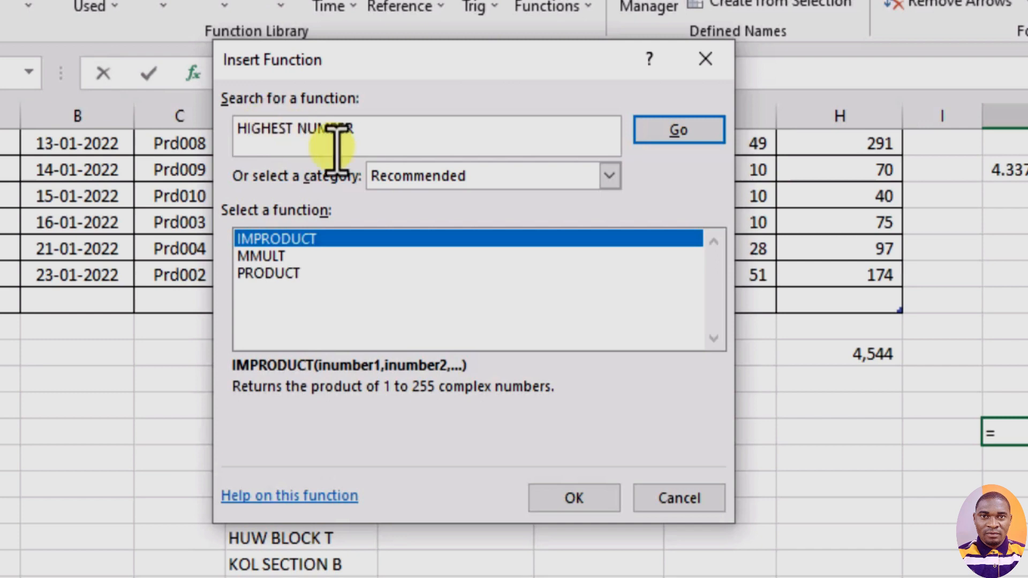
{"action": "left_click", "coordinate": [649, 138]}
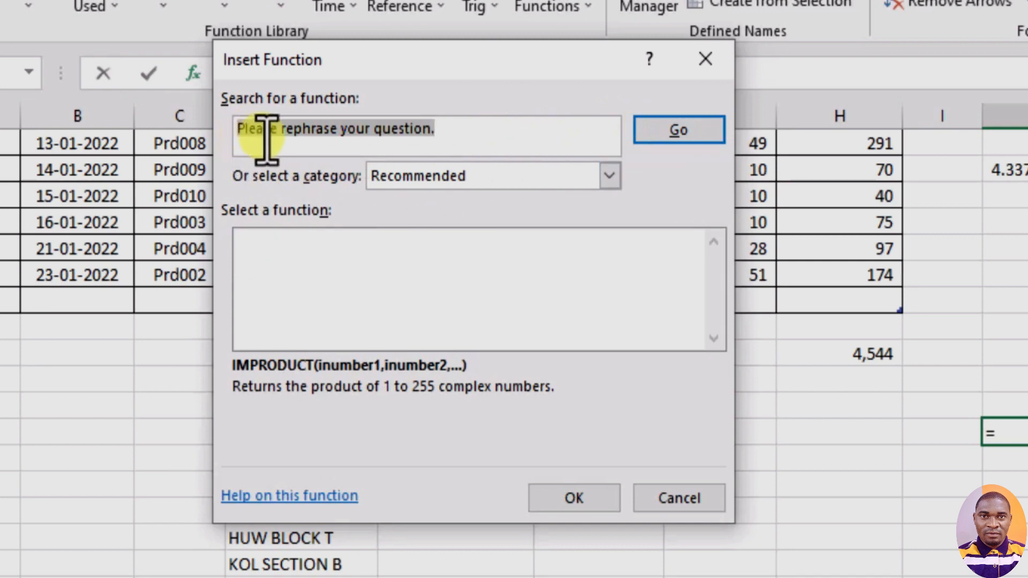
- Replace the whole function search text with MAXIMUM NUMBER and run the search
{"action": "left_click", "coordinate": [493, 135]}
{"action": "key", "text": "shift+Home"}
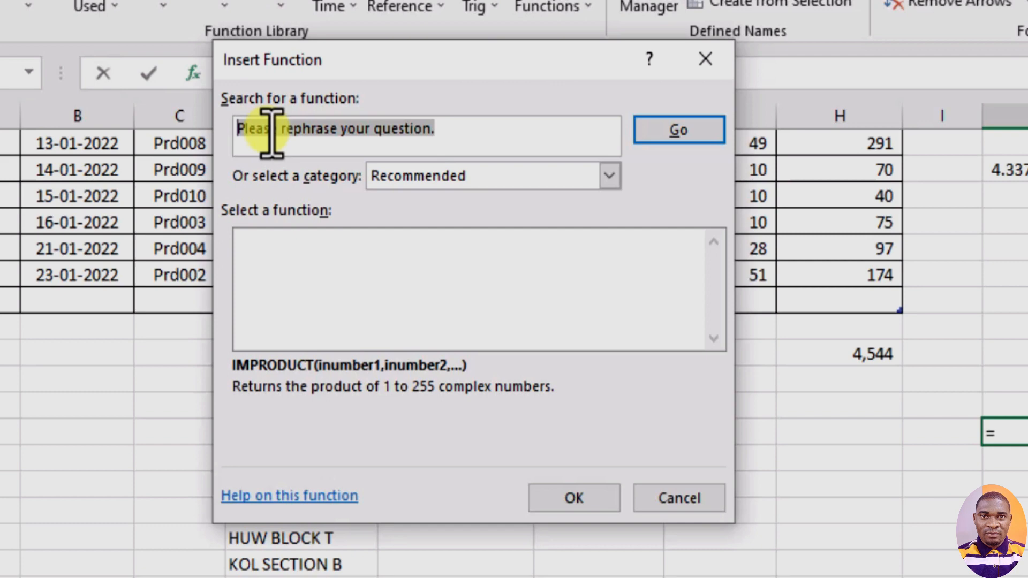
{"action": "type", "text": "MAX"}
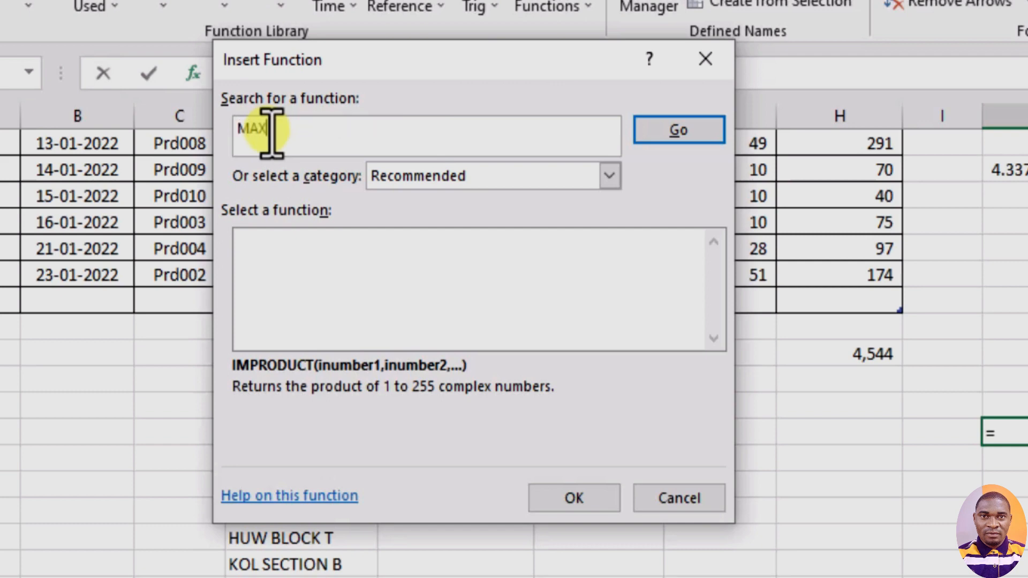
{"action": "type", "text": "IMUM NUMBER"}
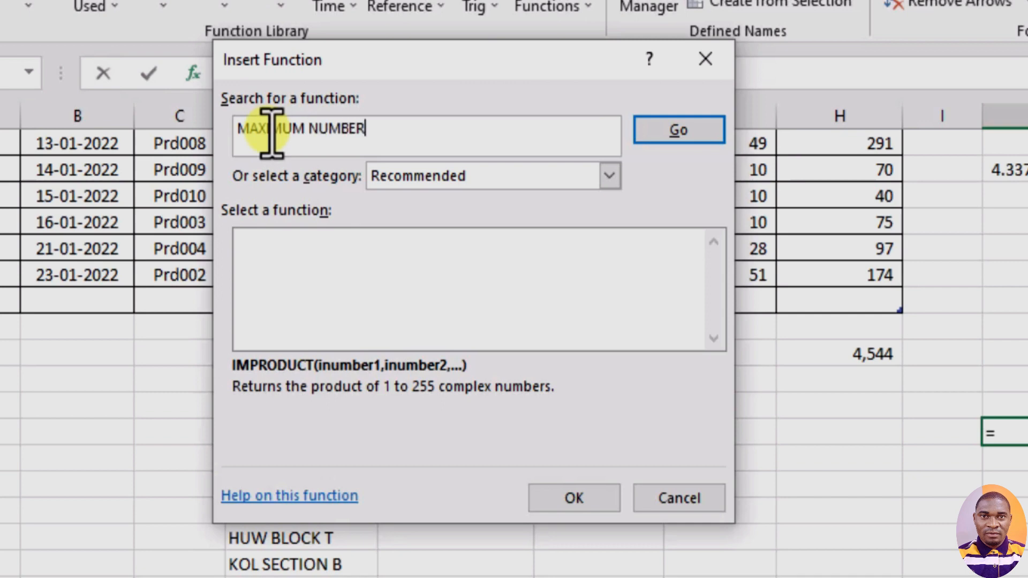
{"action": "left_click", "coordinate": [666, 129]}
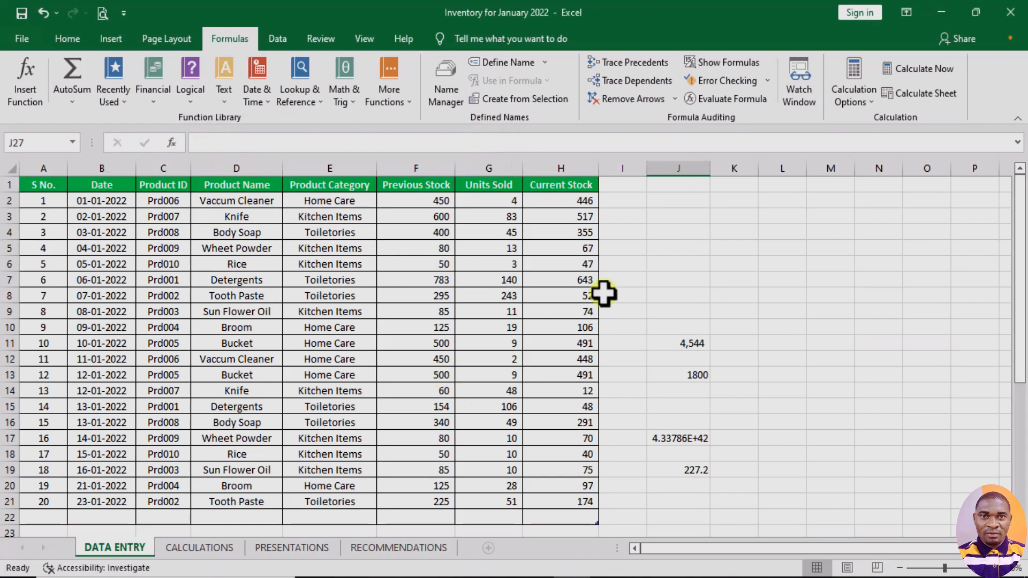
{"action": "left_click", "coordinate": [616, 287]}
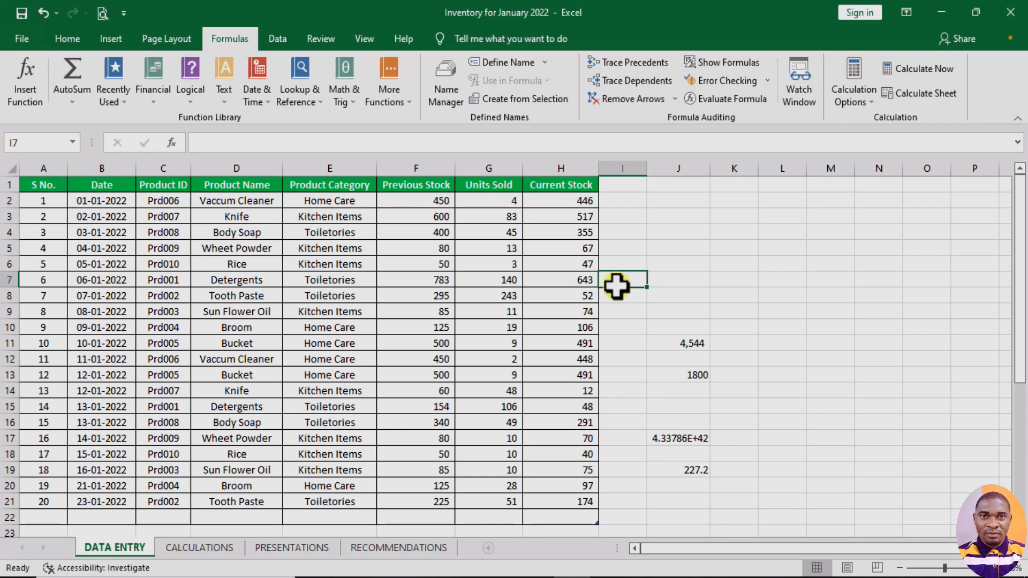
{"action": "left_click", "coordinate": [72, 100]}
{"action": "left_click", "coordinate": [384, 93]}
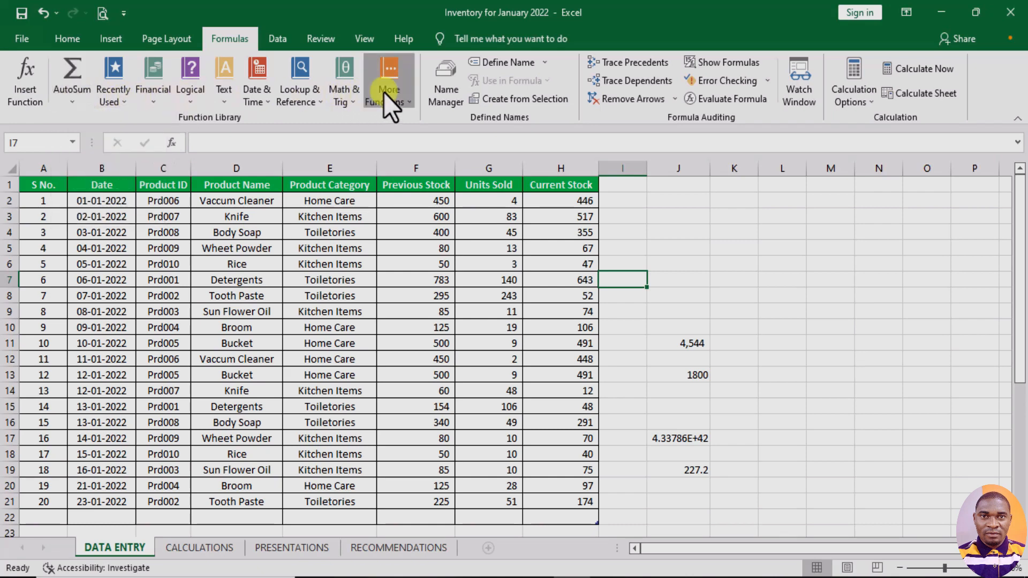
{"action": "left_click", "coordinate": [393, 85]}
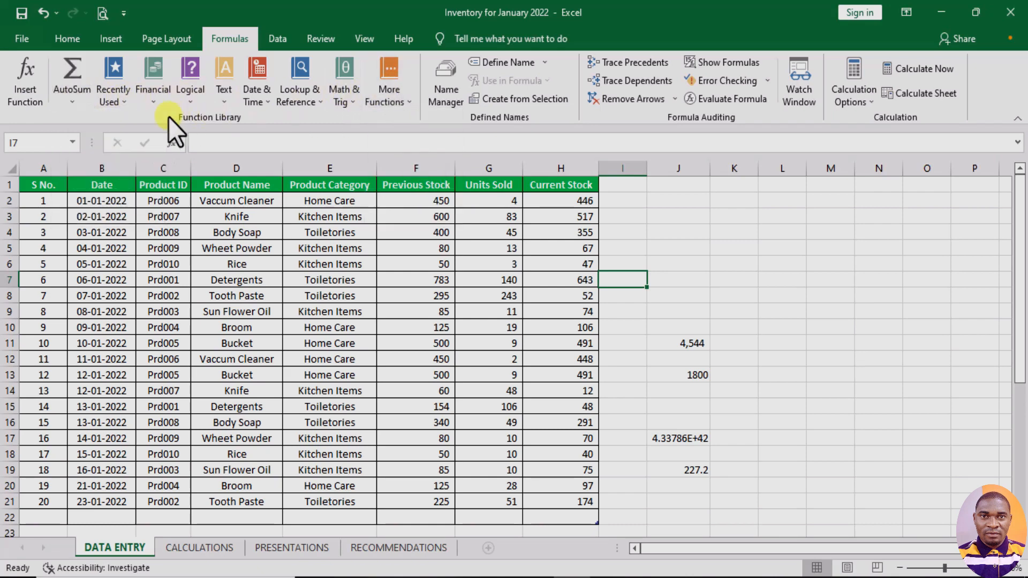
{"action": "left_click", "coordinate": [34, 88]}
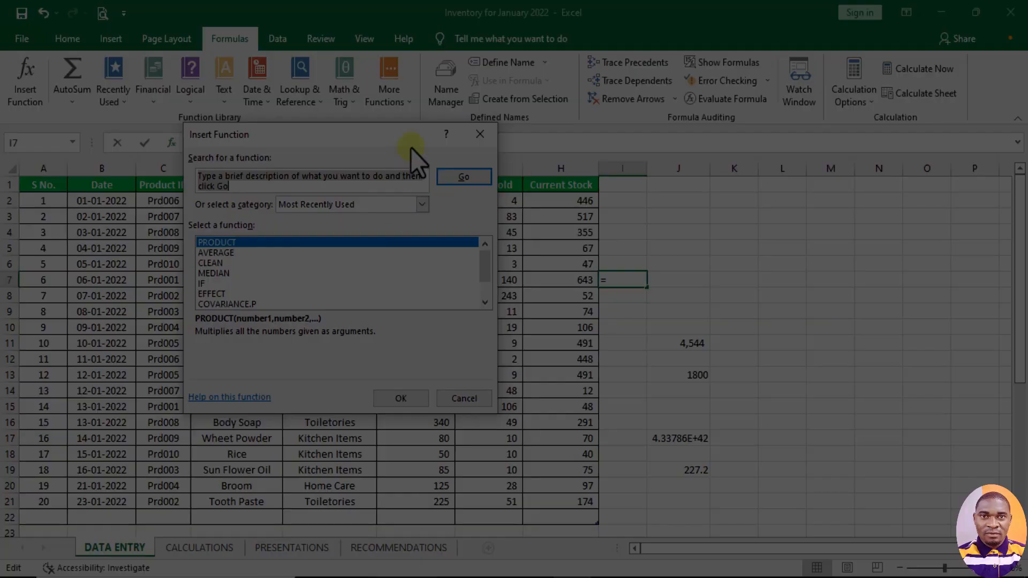
{"action": "left_click", "coordinate": [477, 138]}
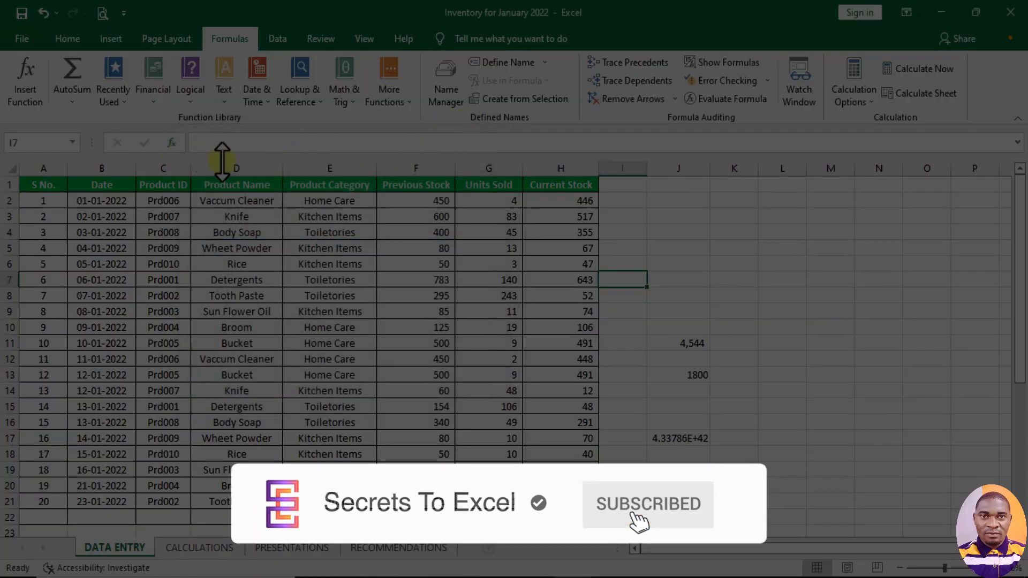
- Bring up the function suggestions for =AVE in cell J7, and clear the letters back to the equals sign
{"action": "left_click", "coordinate": [678, 277]}
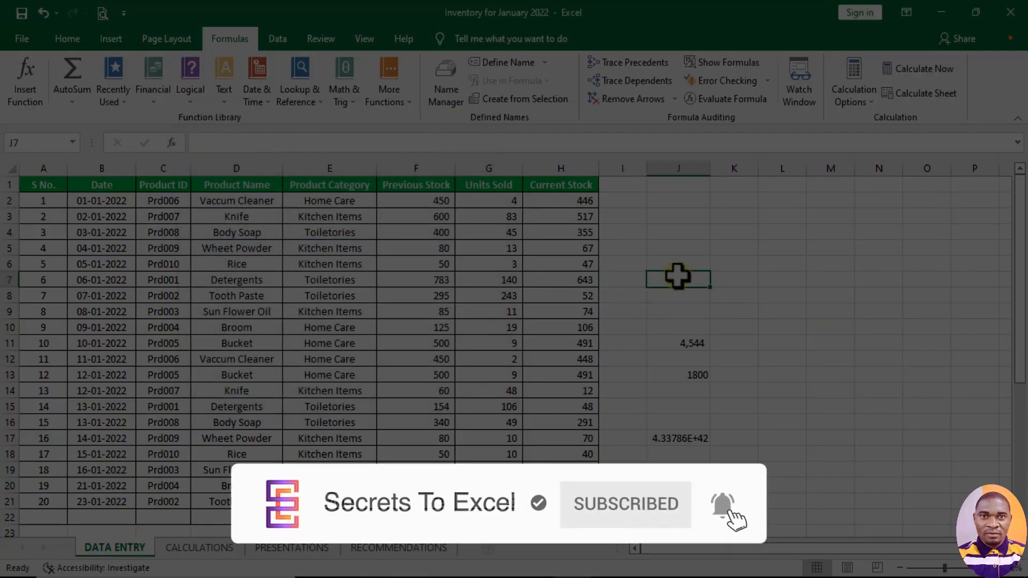
{"action": "type", "text": "="}
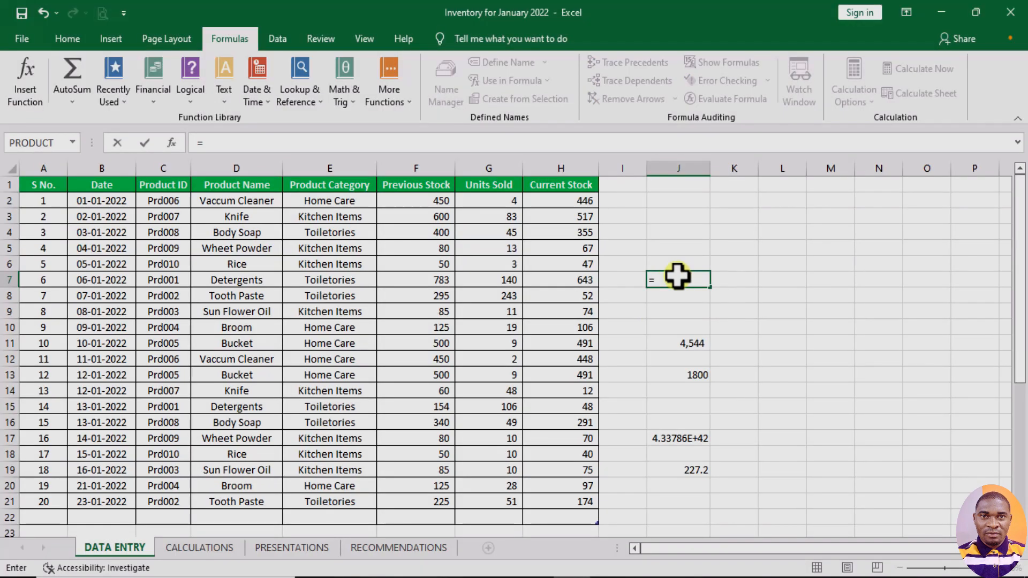
{"action": "type", "text": "AVE"}
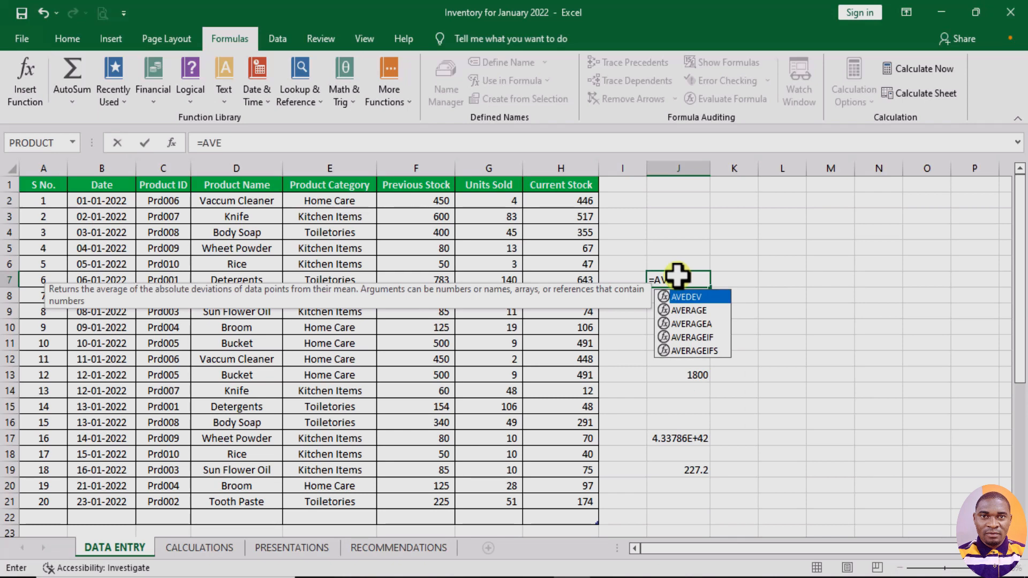
{"action": "key", "text": "BackSpace"}
{"action": "key", "text": "BackSpace"}
{"action": "key", "text": "BackSpace"}
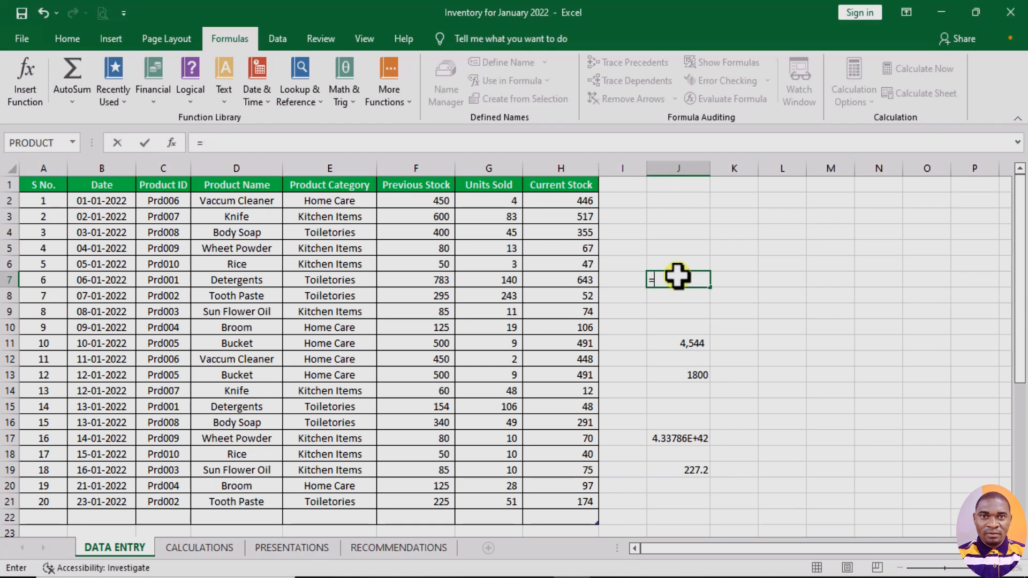
- Look through the suggested functions starting with A and with B in cell J7, clearing each letter after viewing its list
{"action": "type", "text": "A"}
{"action": "scroll", "coordinate": [723, 406], "scroll_direction": "down", "scroll_amount": 4}
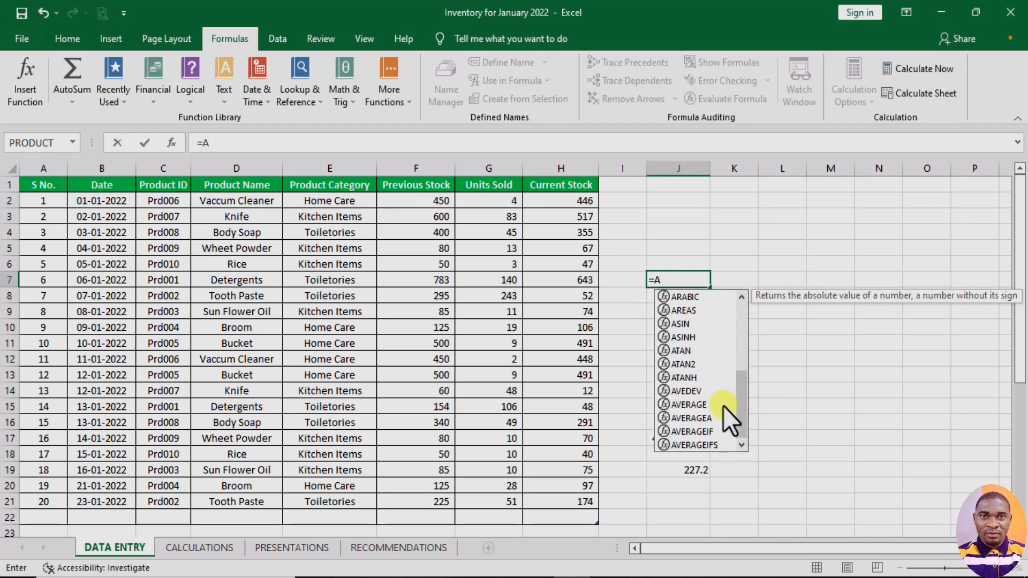
{"action": "scroll", "coordinate": [722, 413], "scroll_direction": "up", "scroll_amount": 4}
{"action": "key", "text": "BackSpace"}
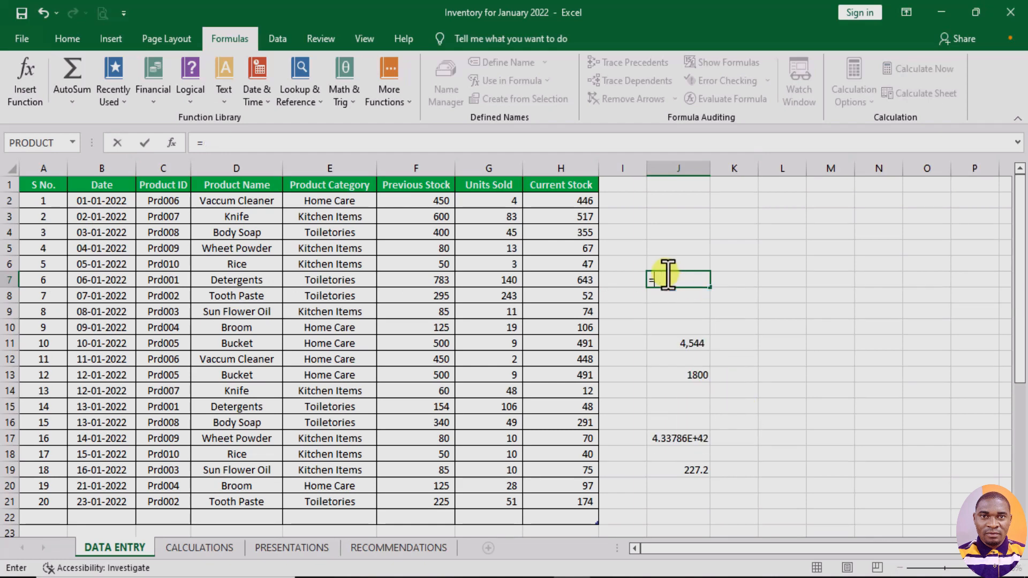
{"action": "type", "text": "B"}
{"action": "scroll", "coordinate": [702, 357], "scroll_direction": "down", "scroll_amount": 4}
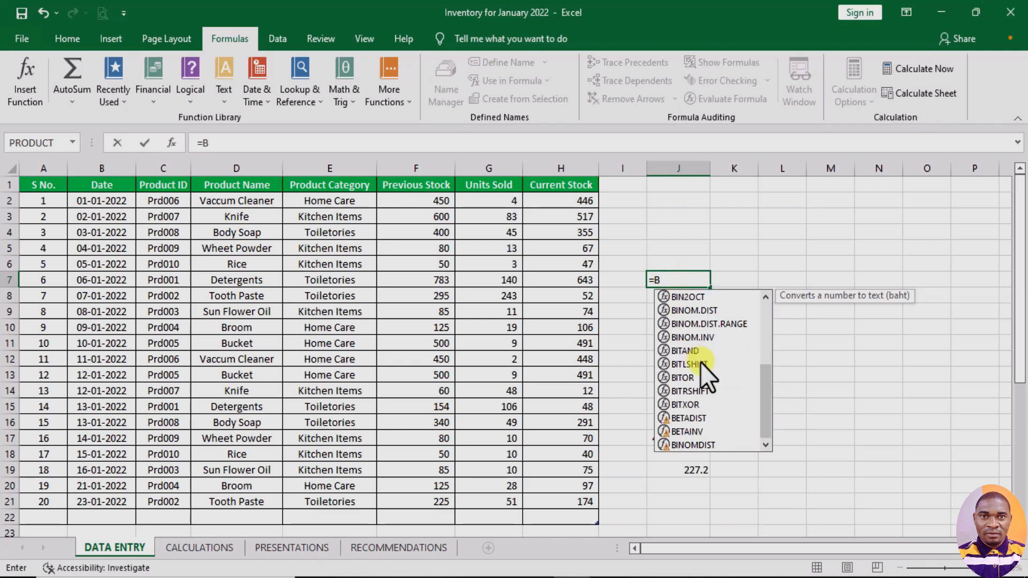
{"action": "scroll", "coordinate": [705, 349], "scroll_direction": "up", "scroll_amount": 4}
{"action": "key", "text": "BackSpace"}
- Look through the suggested functions starting with C in cell J7, down to the end of the list
{"action": "type", "text": "C"}
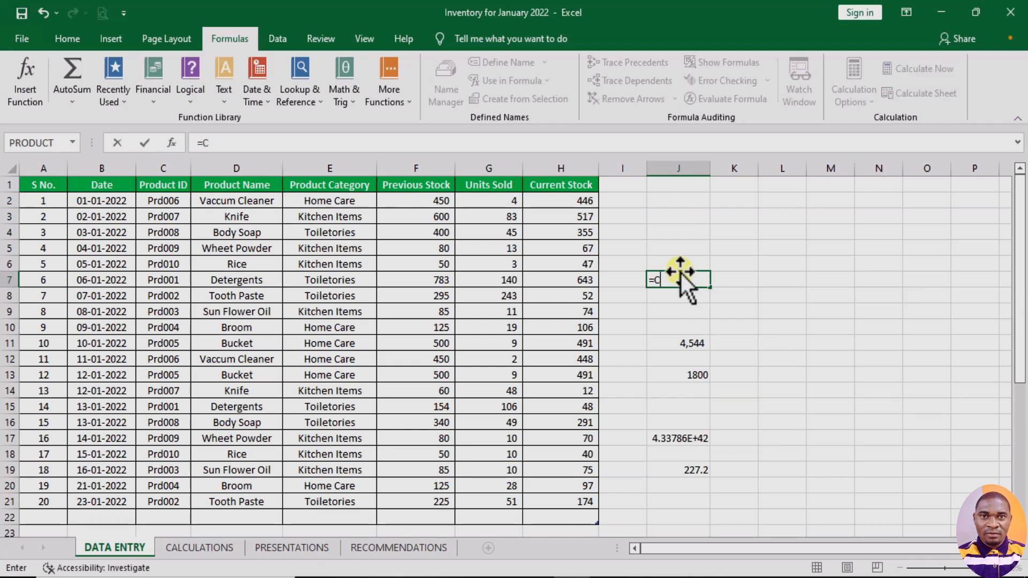
{"action": "scroll", "coordinate": [690, 346], "scroll_direction": "down", "scroll_amount": 2}
{"action": "scroll", "coordinate": [690, 353], "scroll_direction": "down", "scroll_amount": 10}
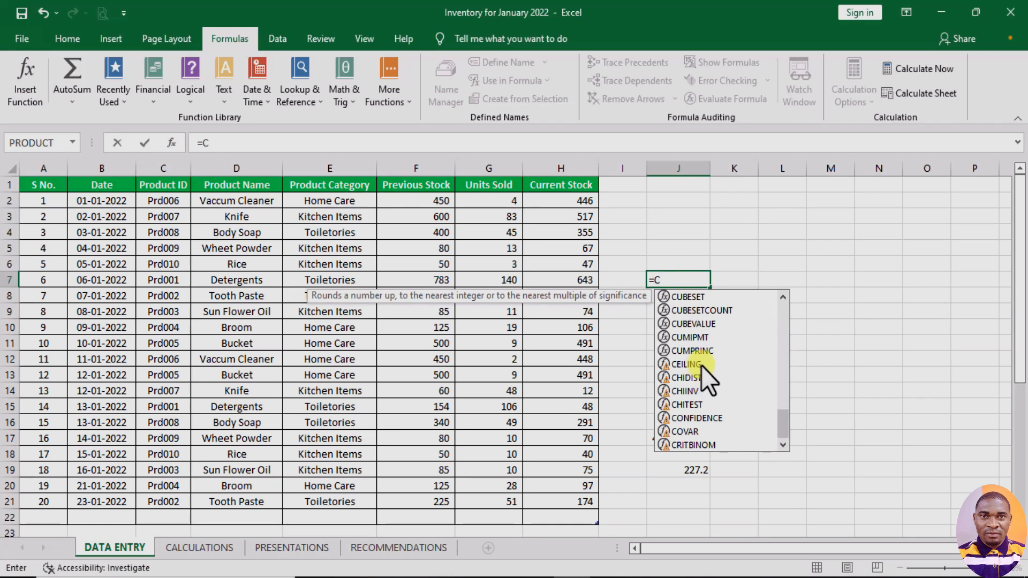
- Erase the unfinished =C formula from cell J7 and leave the cell empty by moving to cell J11
{"action": "left_click", "coordinate": [679, 280]}
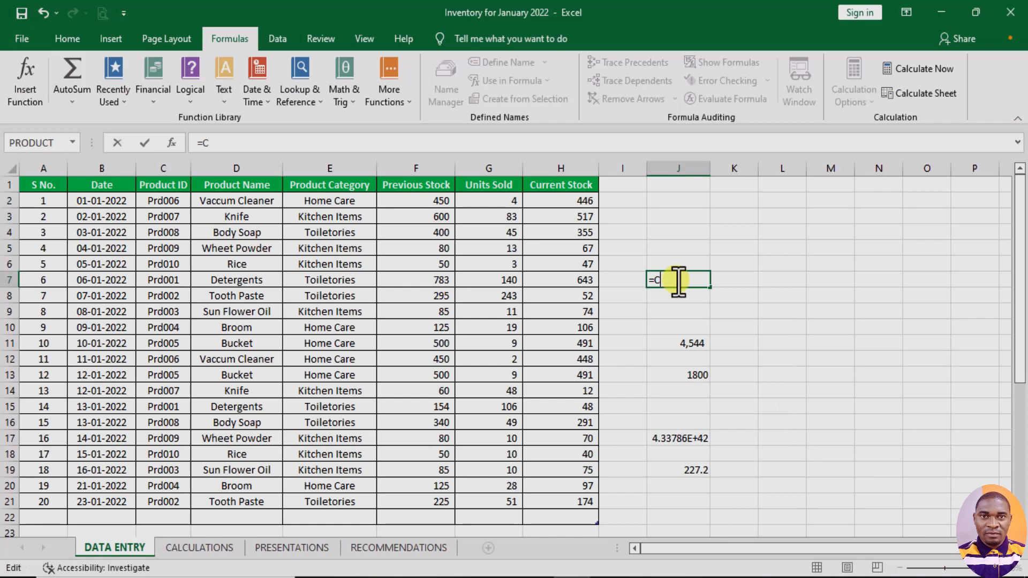
{"action": "key", "text": "BackSpace"}
{"action": "key", "text": "BackSpace"}
{"action": "left_click", "coordinate": [689, 339]}
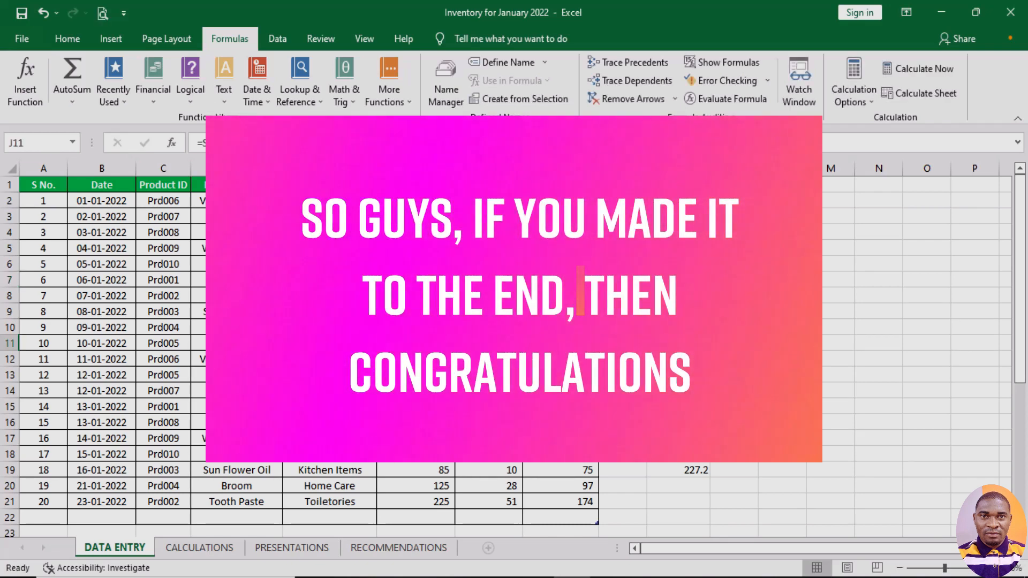
{"action": "left_click_drag", "start_coordinate": [687, 312], "coordinate": [695, 505]}
{"action": "scroll", "coordinate": [680, 477], "scroll_direction": "down", "scroll_amount": 3}
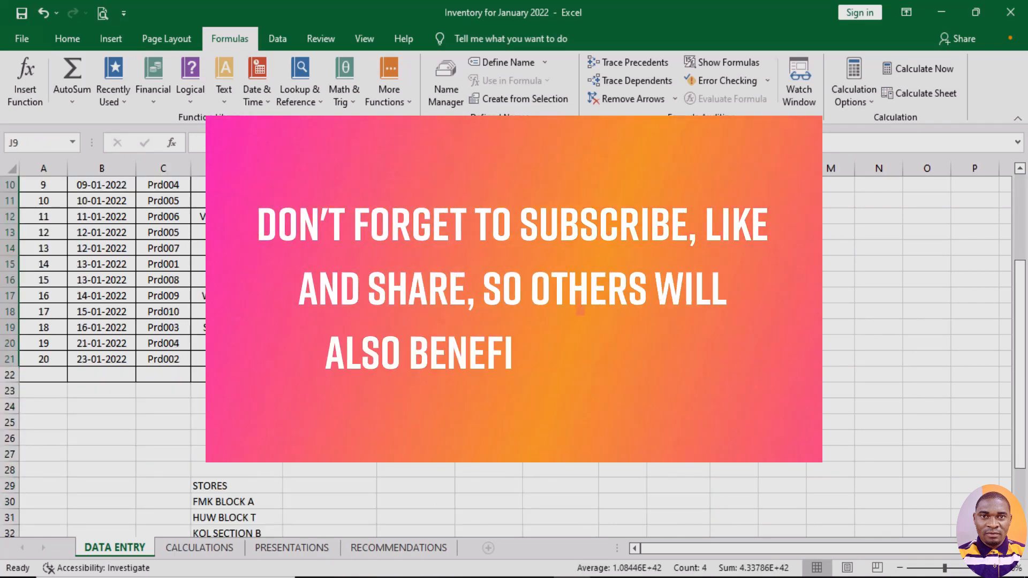
{"action": "left_click_drag", "start_coordinate": [561, 407], "coordinate": [806, 440]}
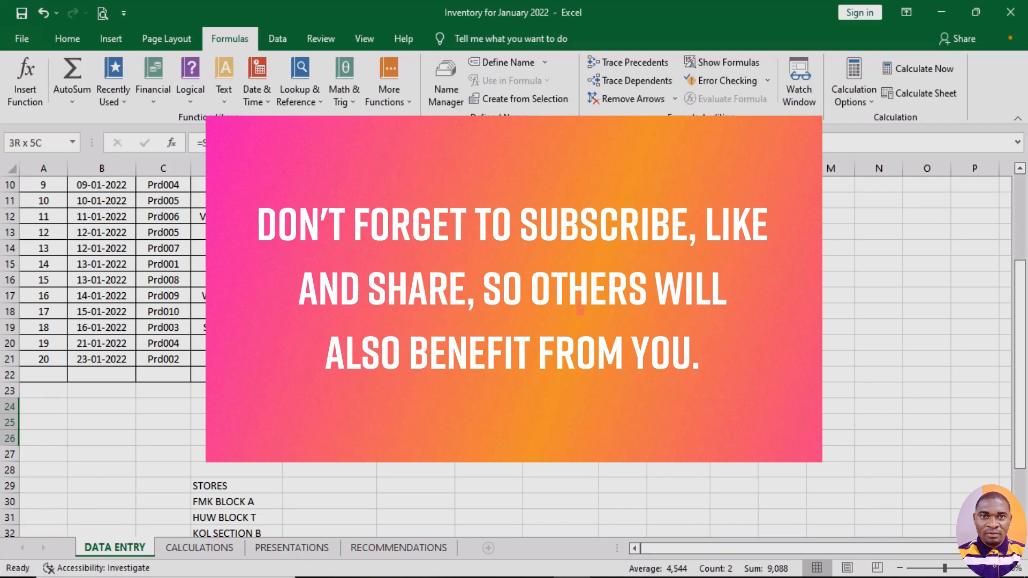
{"action": "left_click_drag", "start_coordinate": [806, 440], "coordinate": [792, 440]}
{"action": "left_click_drag", "start_coordinate": [561, 407], "coordinate": [560, 438]}
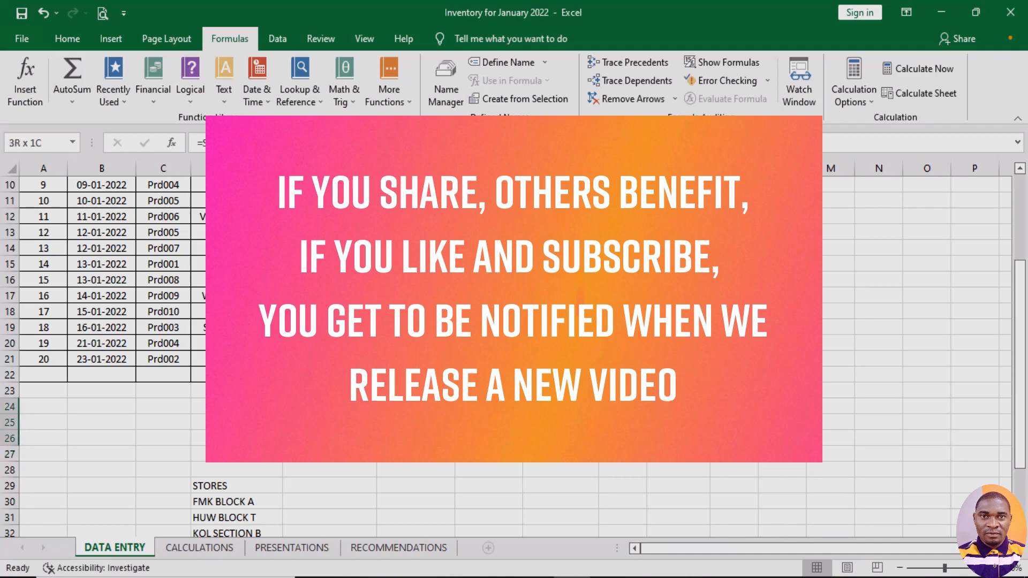
{"action": "left_click", "coordinate": [567, 439]}
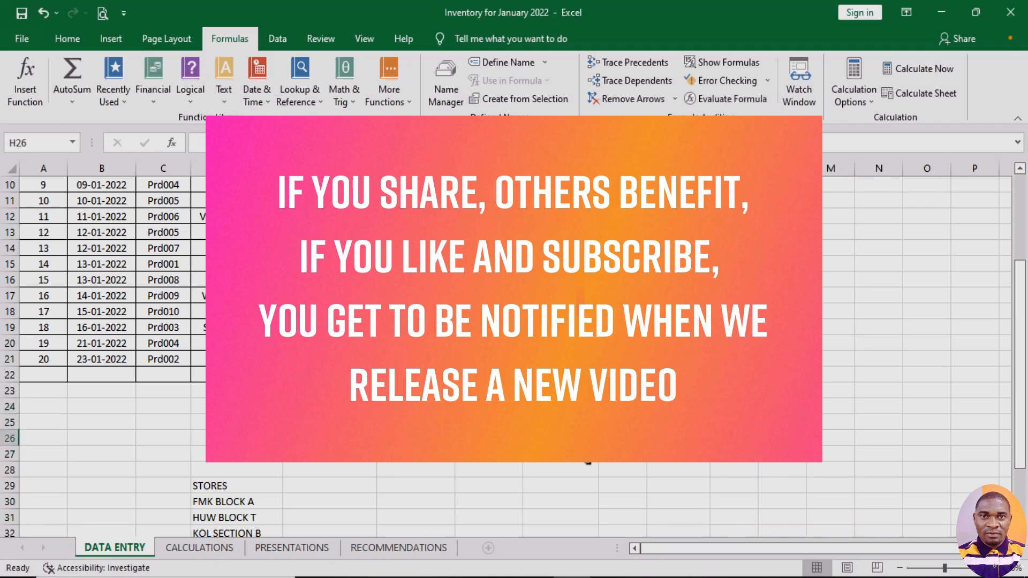